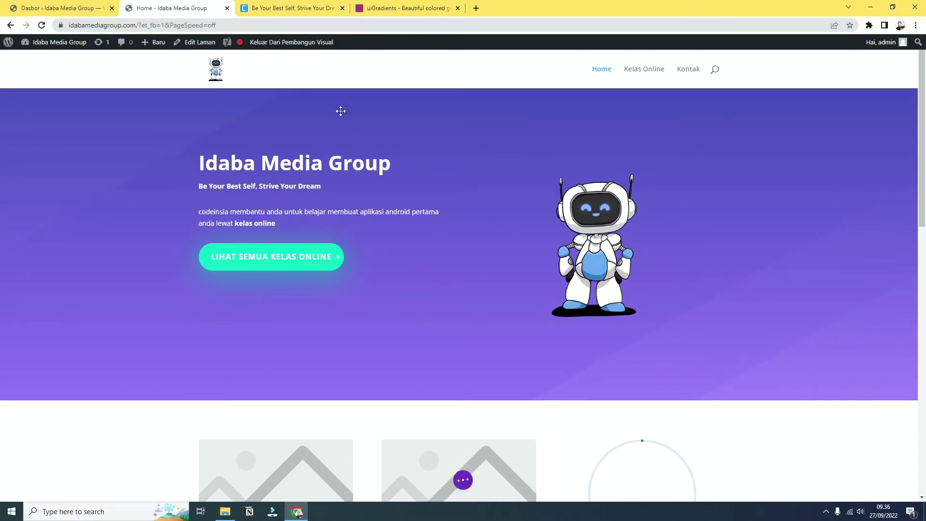
Step: Delete the section below the hero that holds the two placeholder images and the circle counter
scroll(400, 265, "down", 4)
scroll(398, 332, "down", 4)
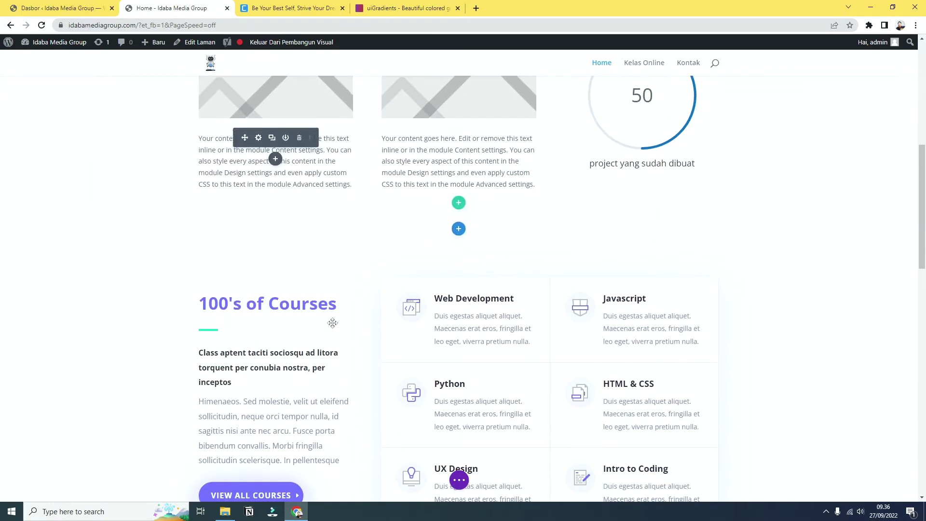
scroll(296, 263, "up", 3)
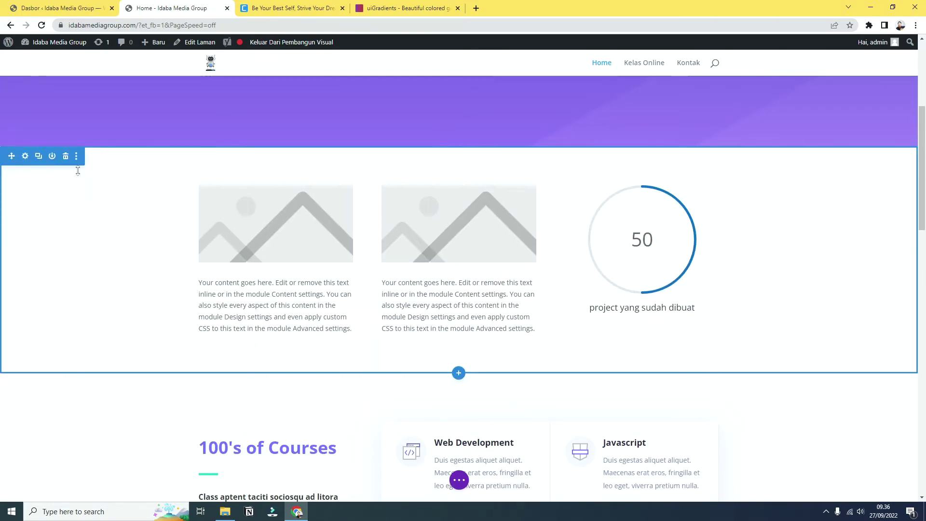
left_click(65, 156)
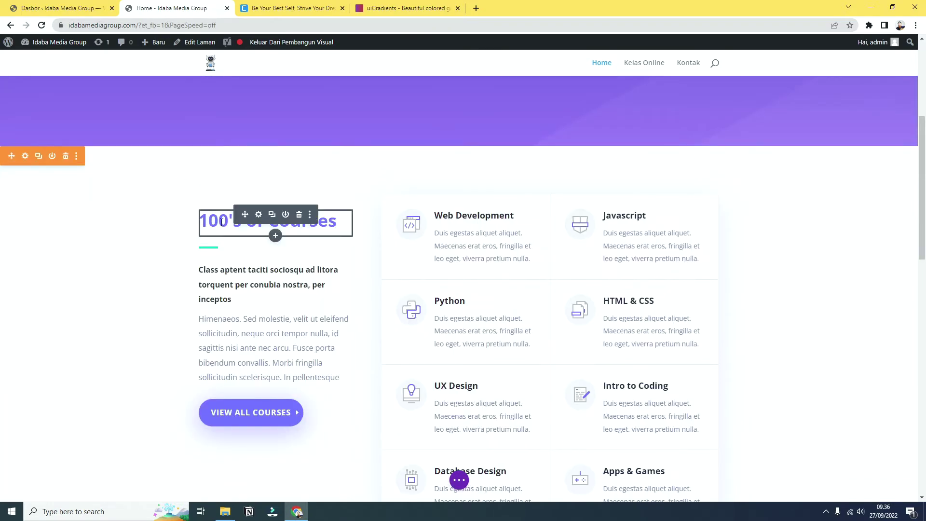
Step: Replace the "100's of Courses" heading with "Semua Kelas Online"
scroll(221, 222, "down", 2)
scroll(228, 157, "up", 1)
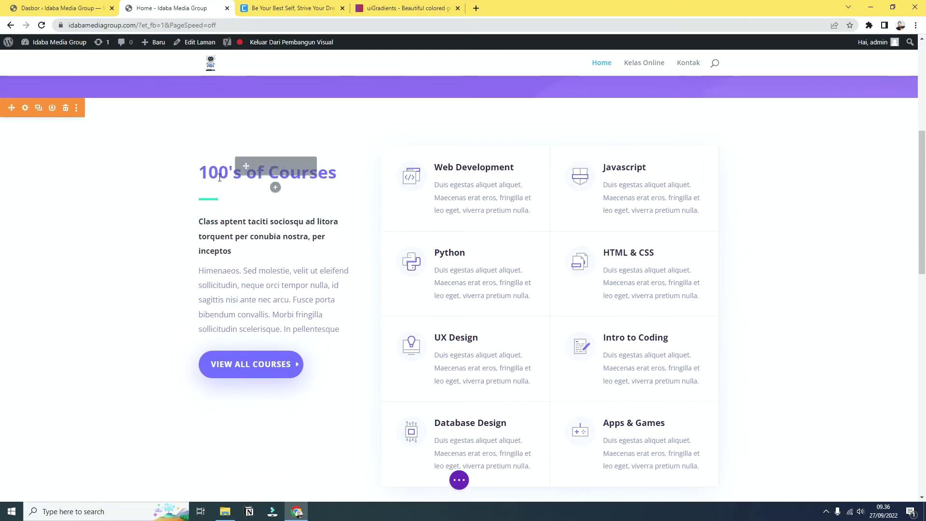
triple_click(220, 177)
type("Semua Kelas")
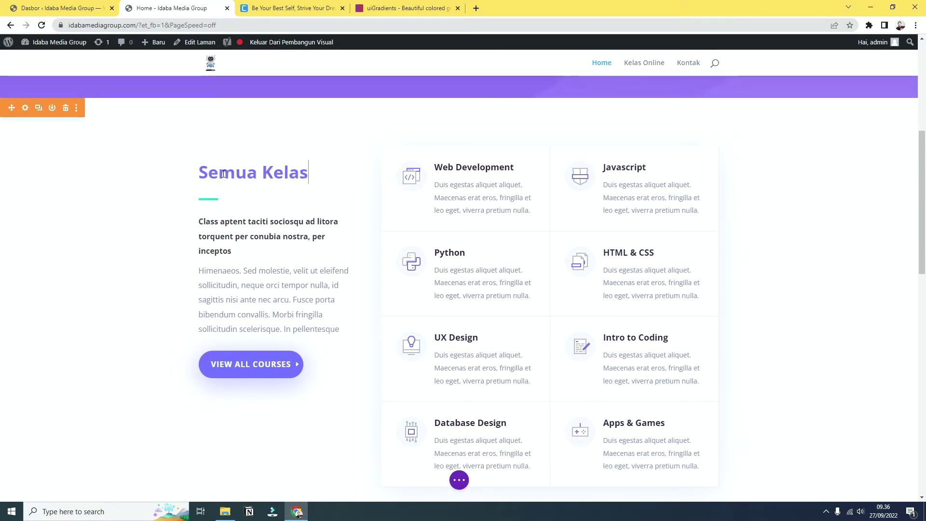
type(" Online")
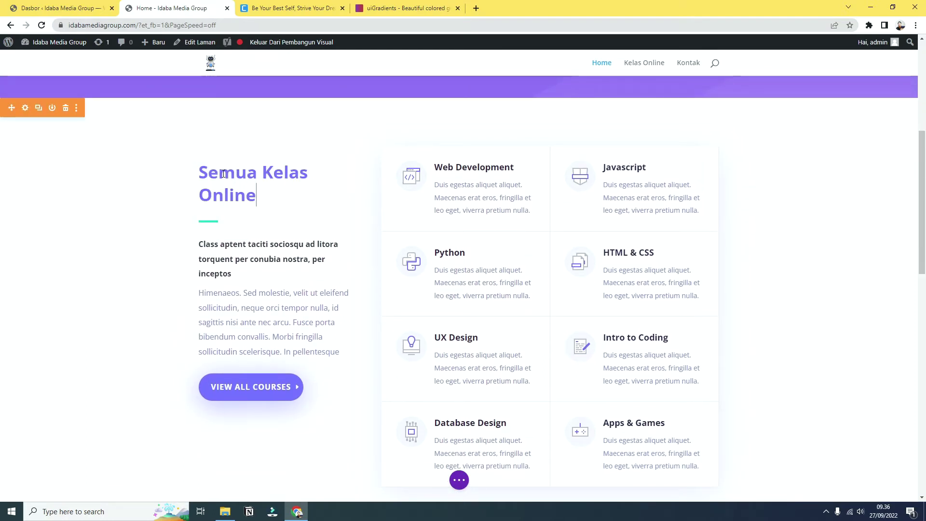
Step: Replace the bold intro text under the courses heading with "Ikuti kelas online sesuai dengan minat anda"
left_click(233, 275)
left_click_drag(213, 265, 192, 241)
type("Ikut")
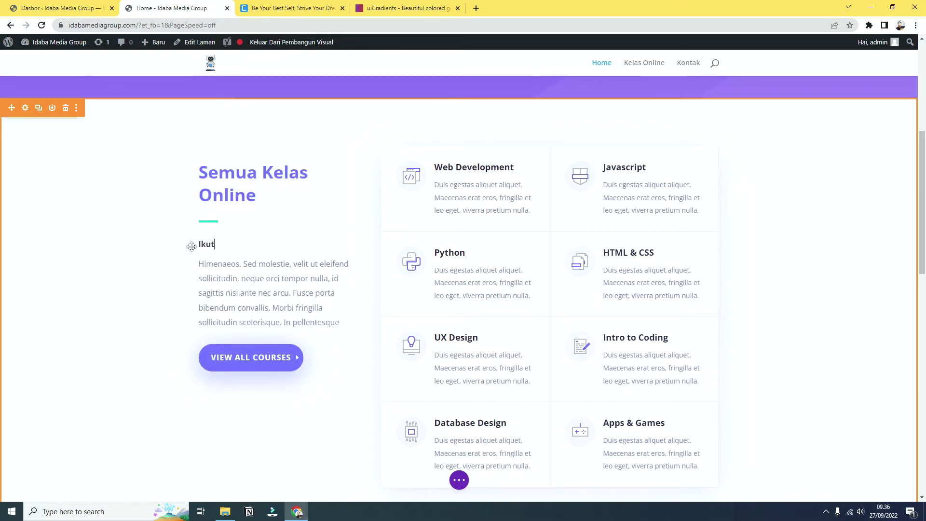
type("i kelas online se")
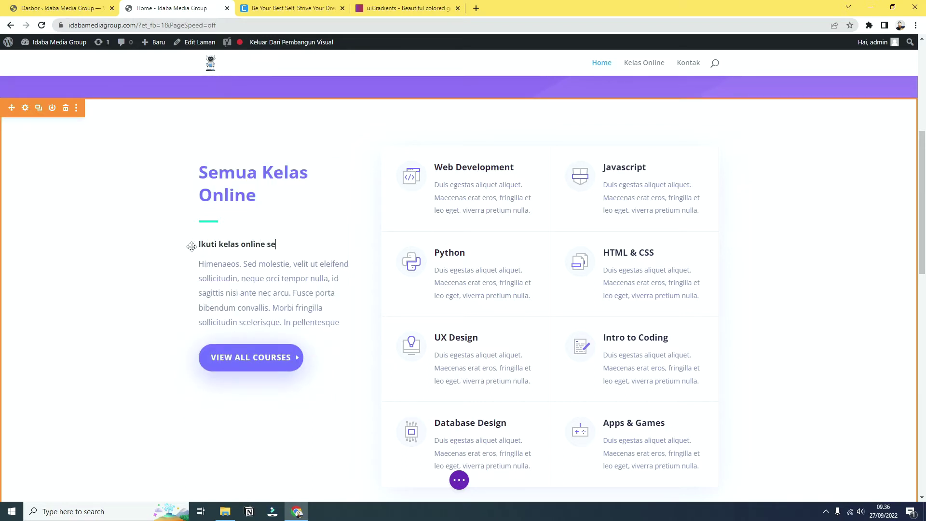
type("suai dengan minat")
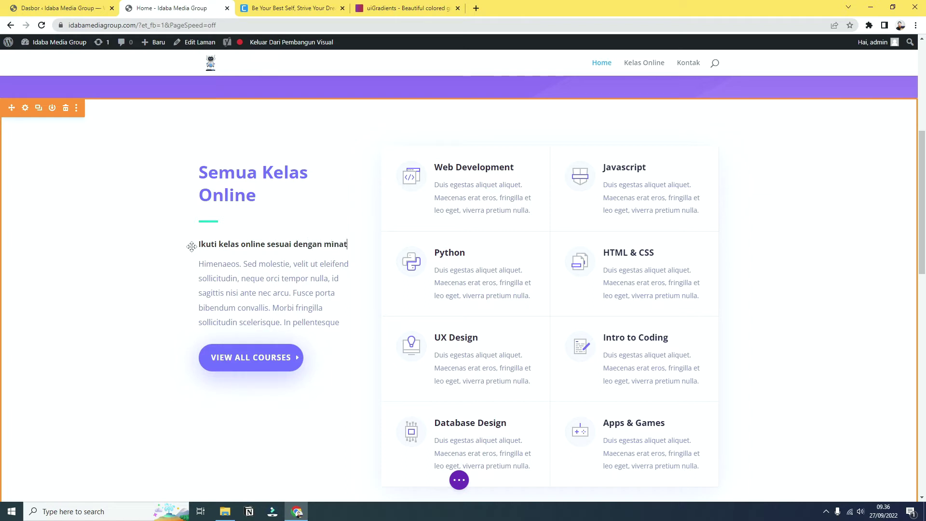
type(" anda")
Step: Replace the paragraph above the courses button with "di idaba media group anda bisa belajar banyak sekali topik mulai dari pemrograman hingga desain."
left_click(309, 322)
left_click_drag(343, 340, 199, 278)
type("di id")
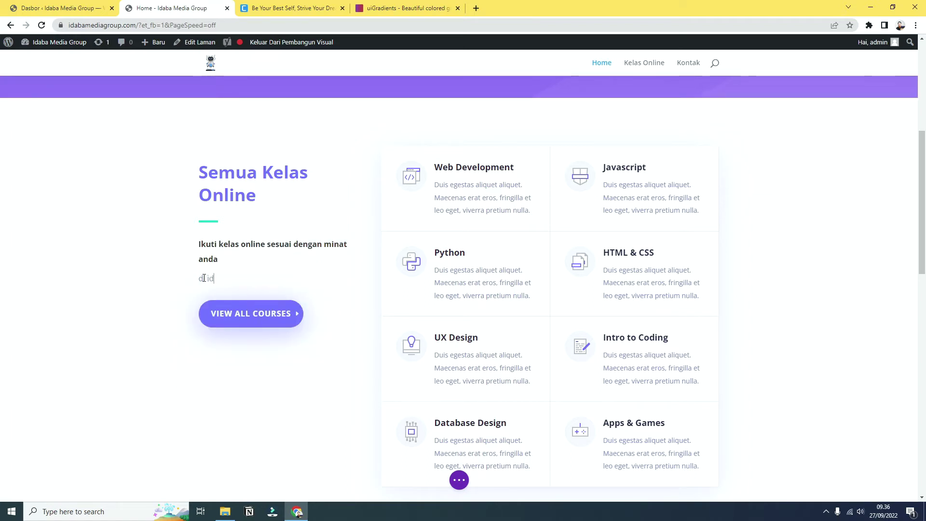
type("aba media")
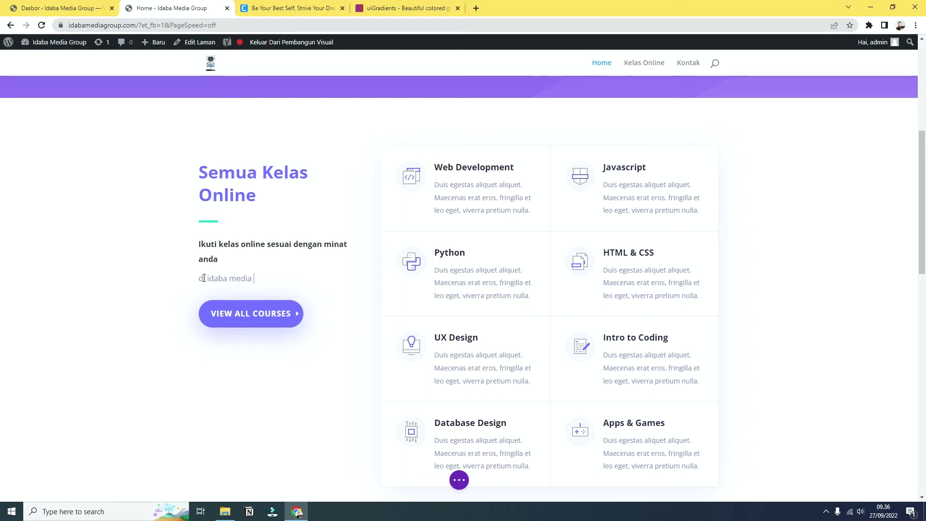
type(" group anda dapa")
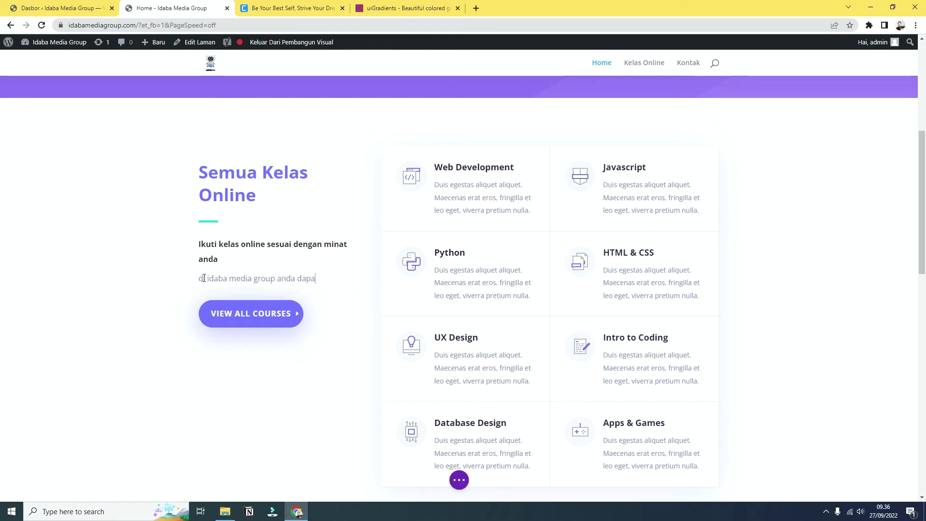
key("ctrl+shift+Left")
type("bisa b")
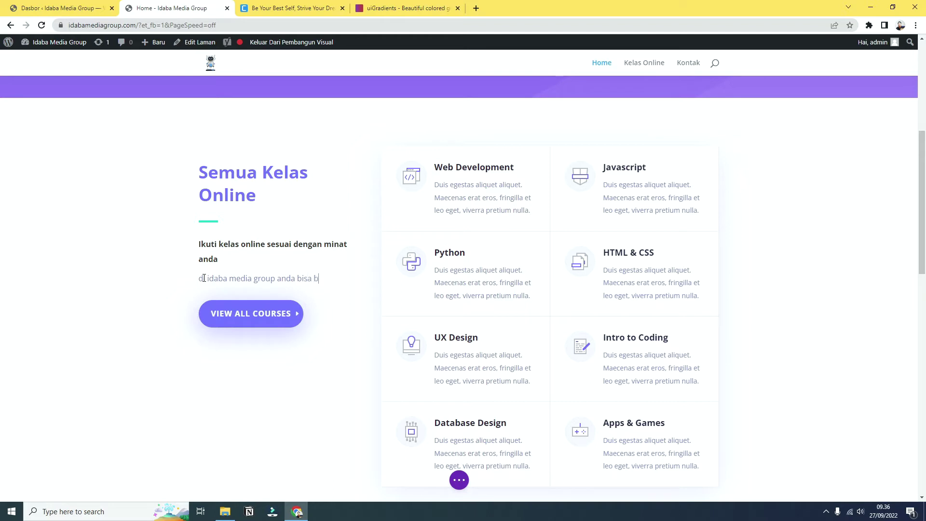
type("elajar banyak sek")
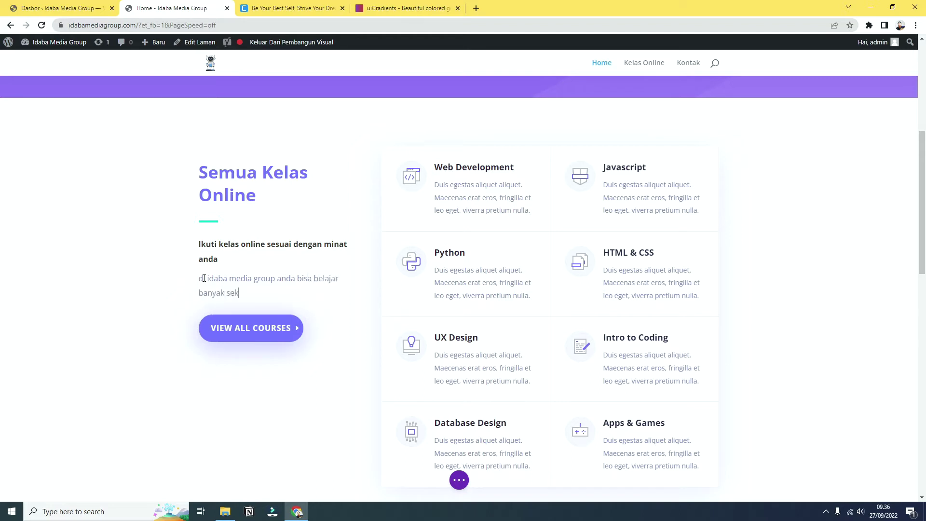
type("ali topik mulai d")
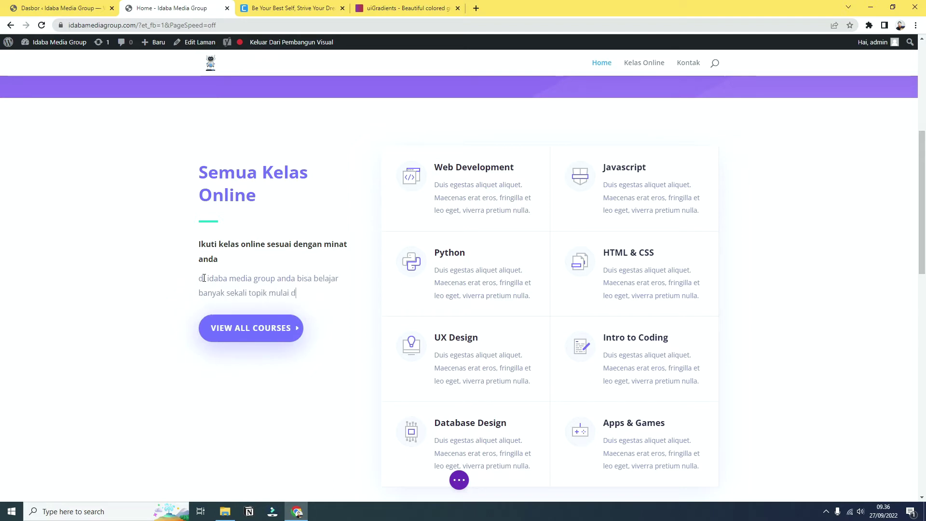
type("ari pemrograman hi")
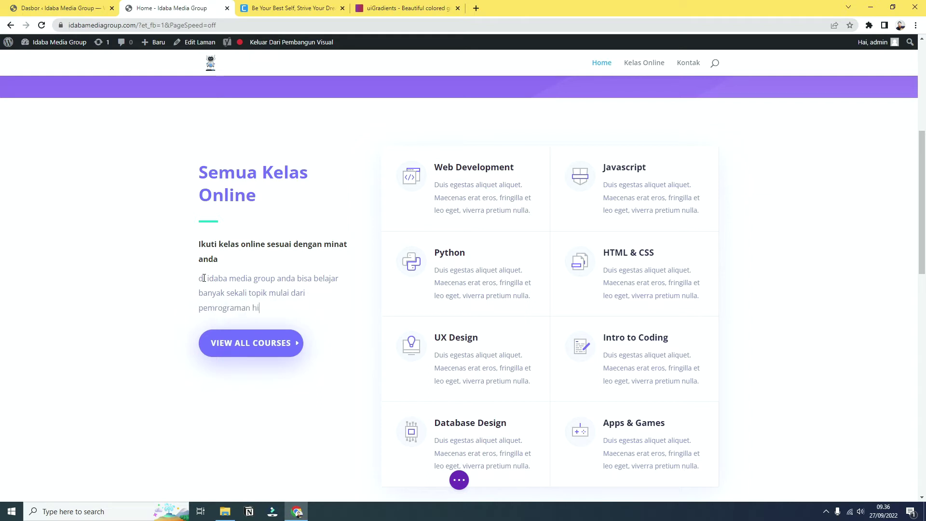
type("nngga desain.")
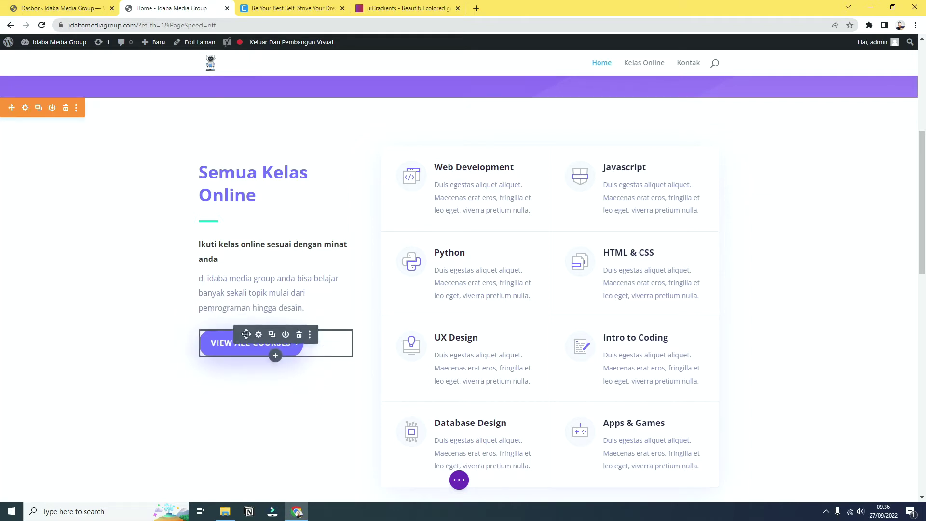
left_click(258, 334)
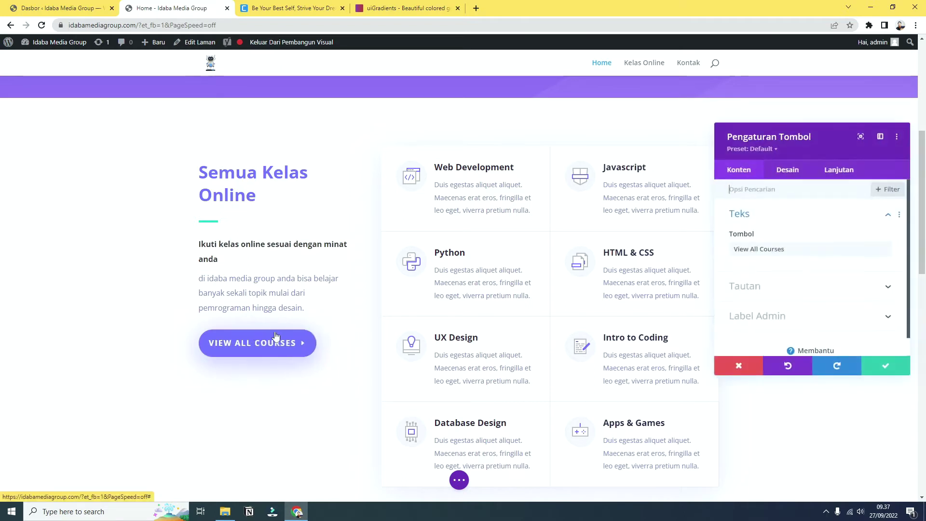
left_click(794, 295)
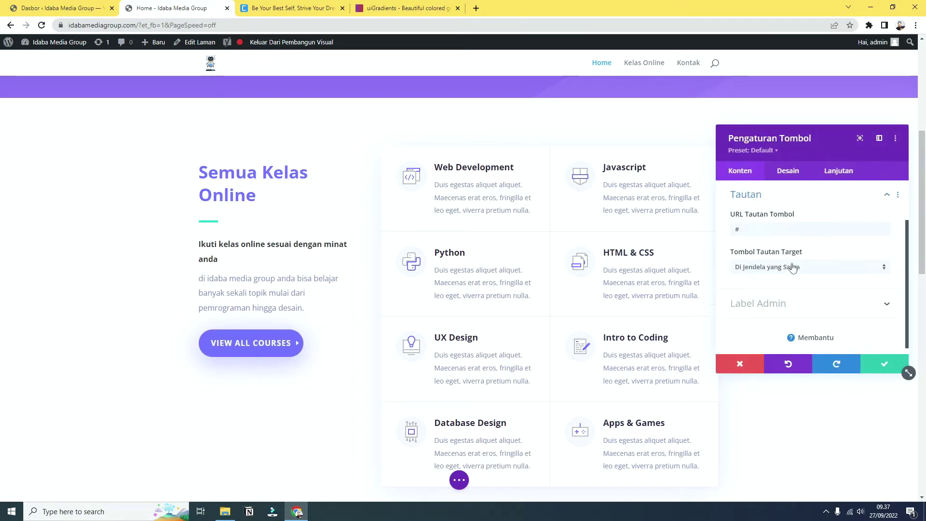
right_click(641, 69)
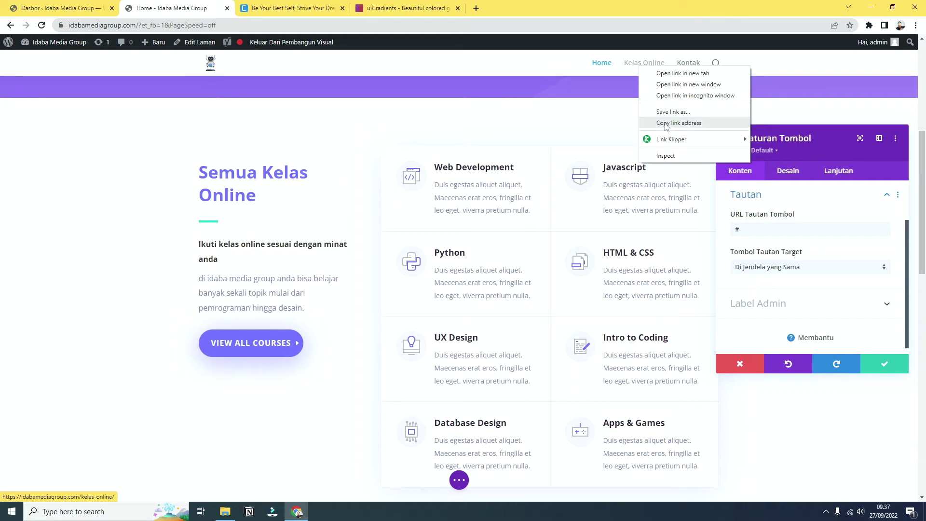
left_click(666, 124)
left_click(762, 228)
key("ctrl+a")
key("ctrl+v")
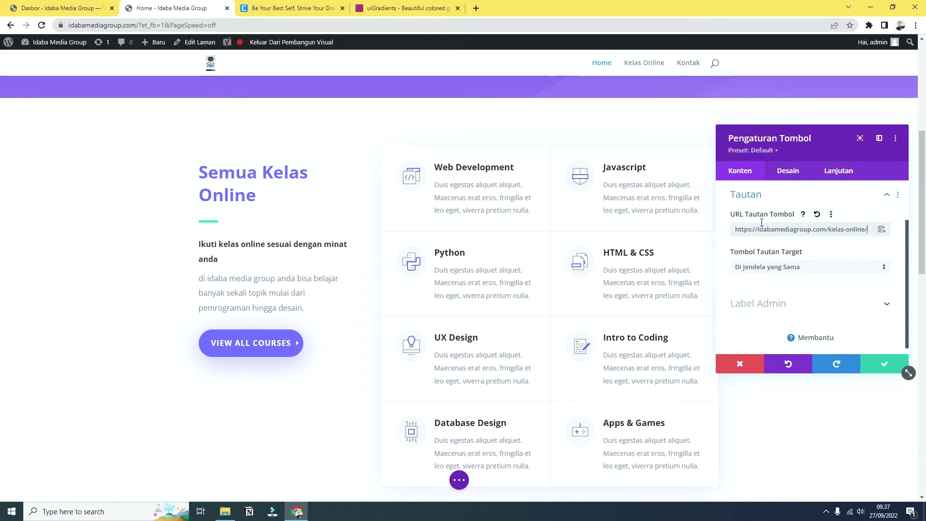
Step: Change the courses button's text to "Lihat Semua Kelas" and save the button settings
scroll(767, 249, "up", 1)
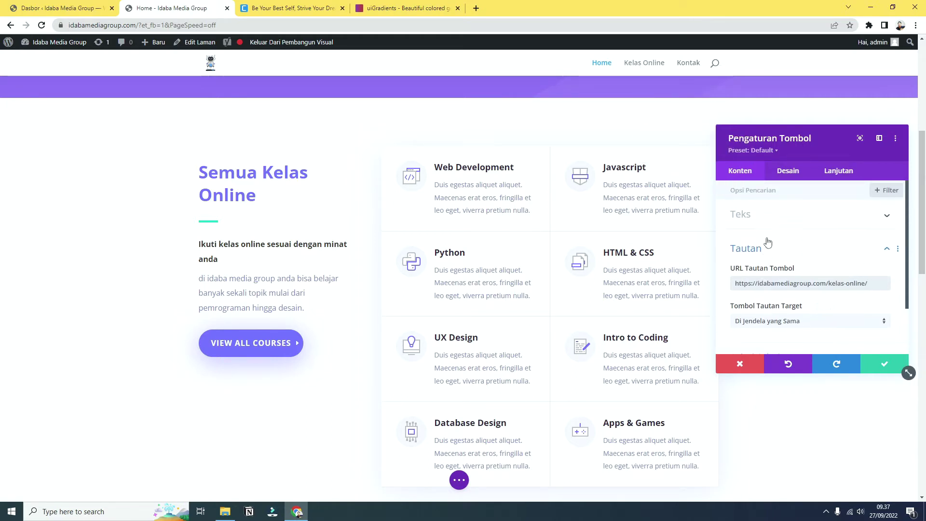
left_click(768, 219)
triple_click(778, 249)
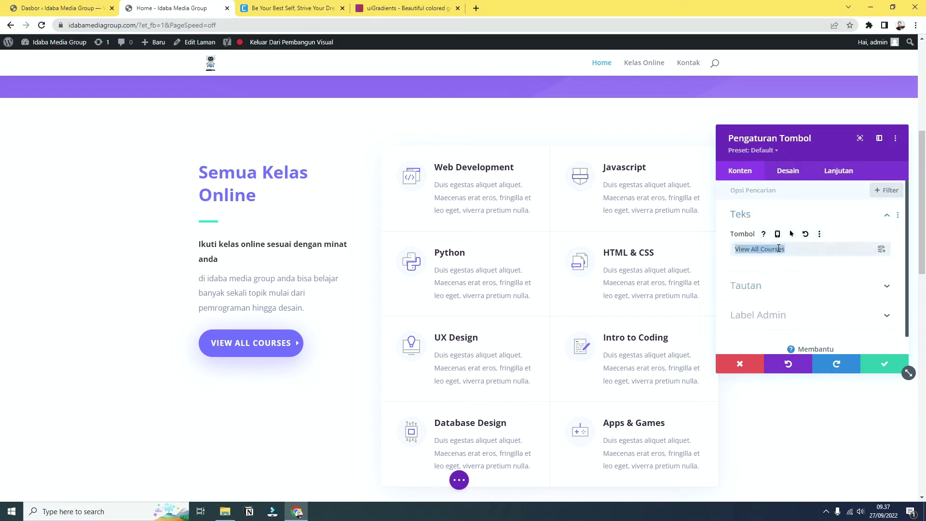
type("Lihat Semua Kelas")
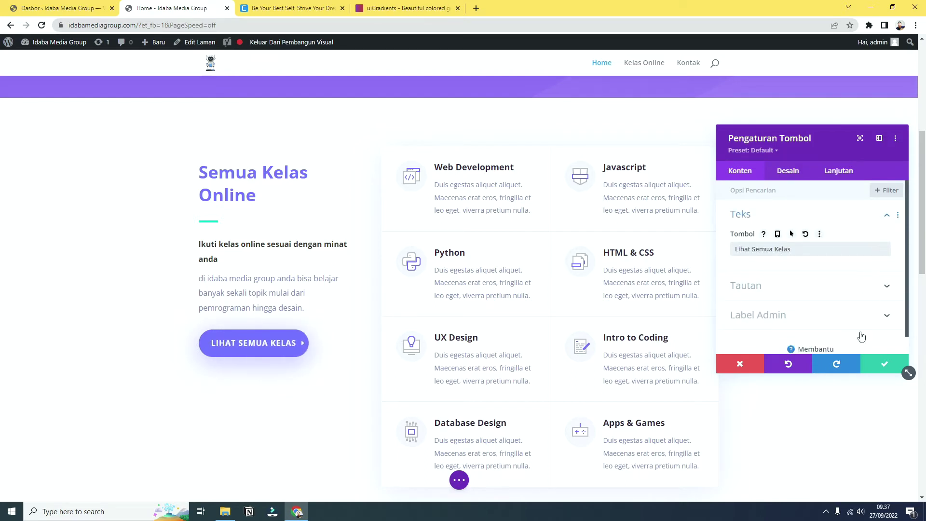
left_click(883, 363)
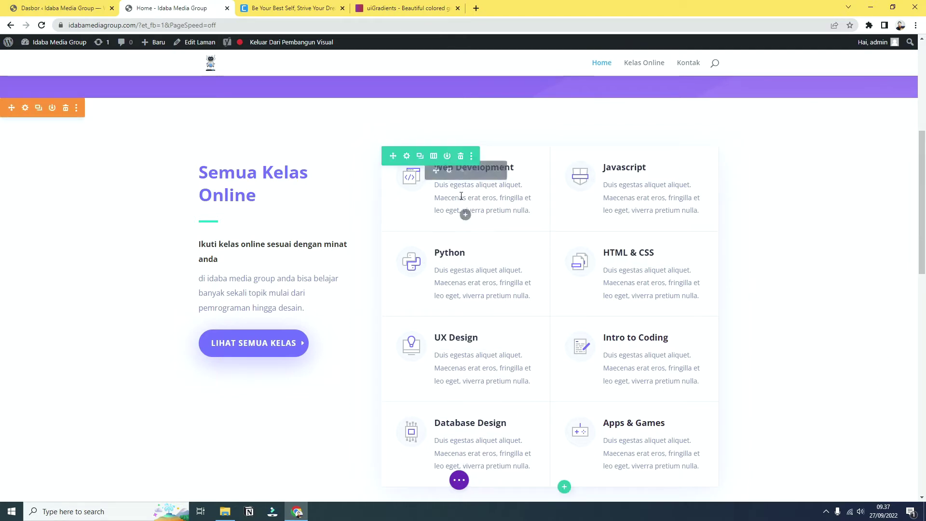
Step: Replace the Web Development description with "belajar cara membuat website dengan mudah"
left_click(438, 190)
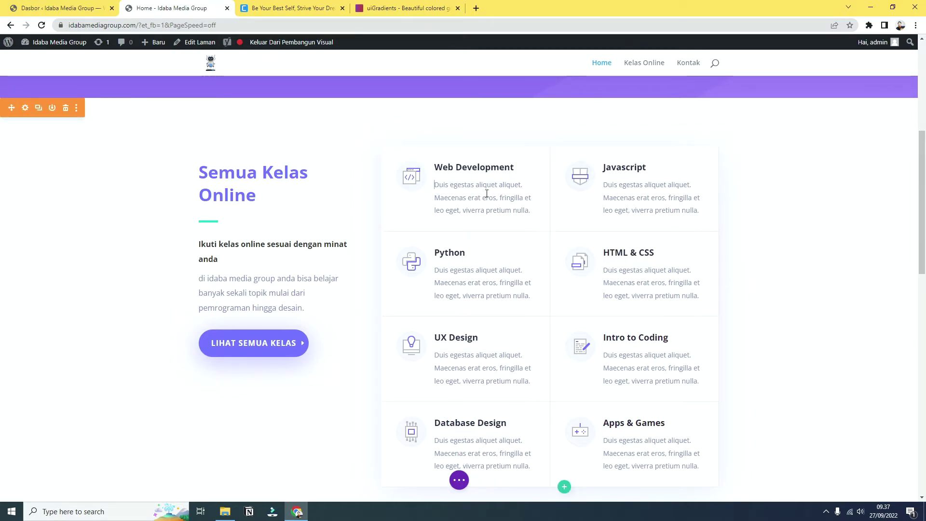
triple_click(530, 209)
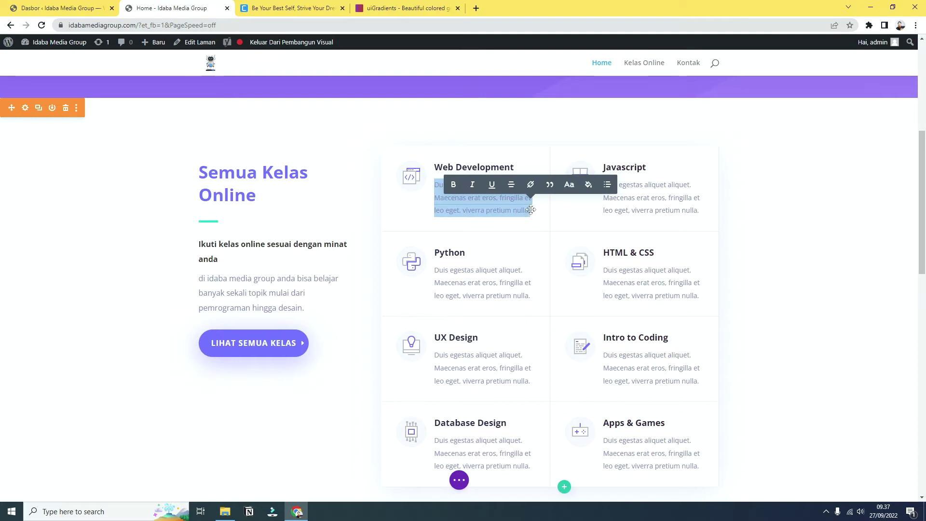
type("belajar w")
type("eb")
key("BackSpace")
key("BackSpace")
key("BackSpace")
type("cara membuat websi")
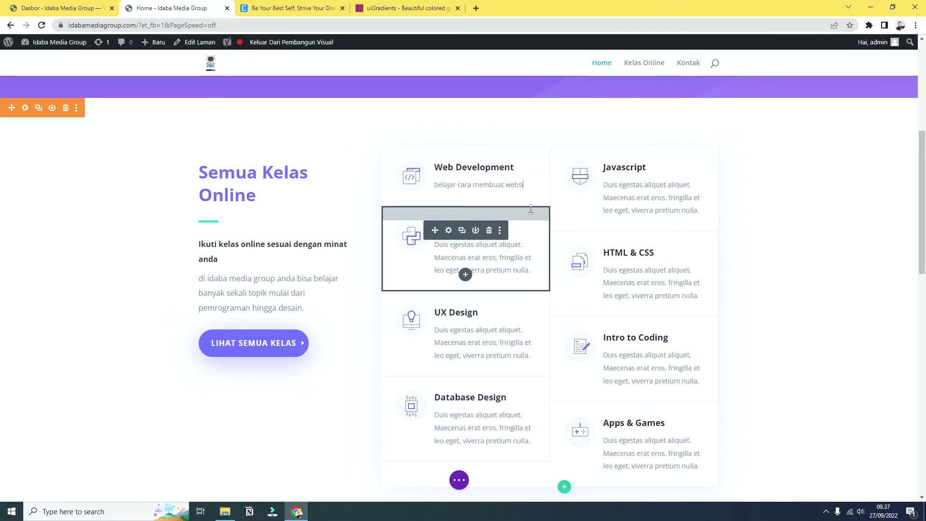
type("te dengan mudah")
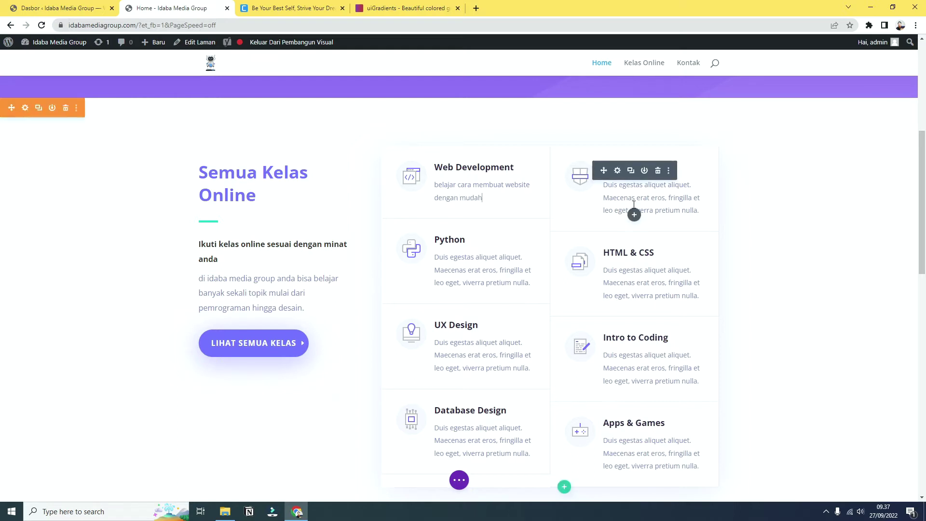
Step: Replace the Javascript description with "Belajar caranya menggunakan javascript untuk pemula"
triple_click(633, 210)
type("Belajar caranya me")
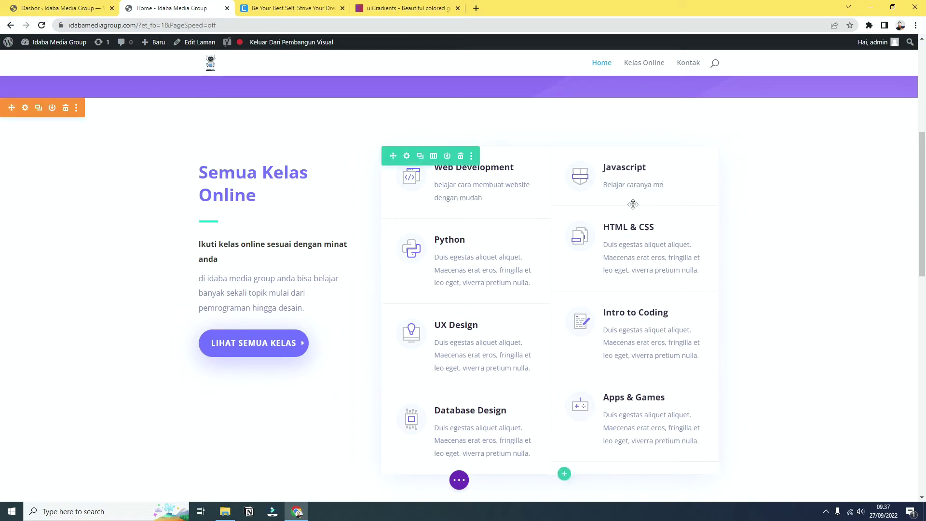
type("nggunakan javascript untuk pemula")
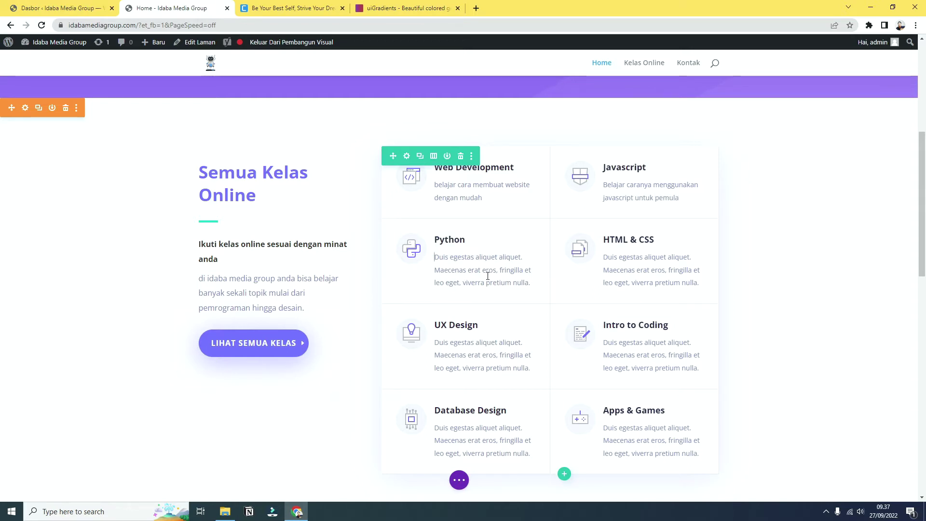
Step: Reuse the Javascript description for the Python item, changing it to "Belajar caranya menggunakan python untuk pemula"
left_click(470, 245)
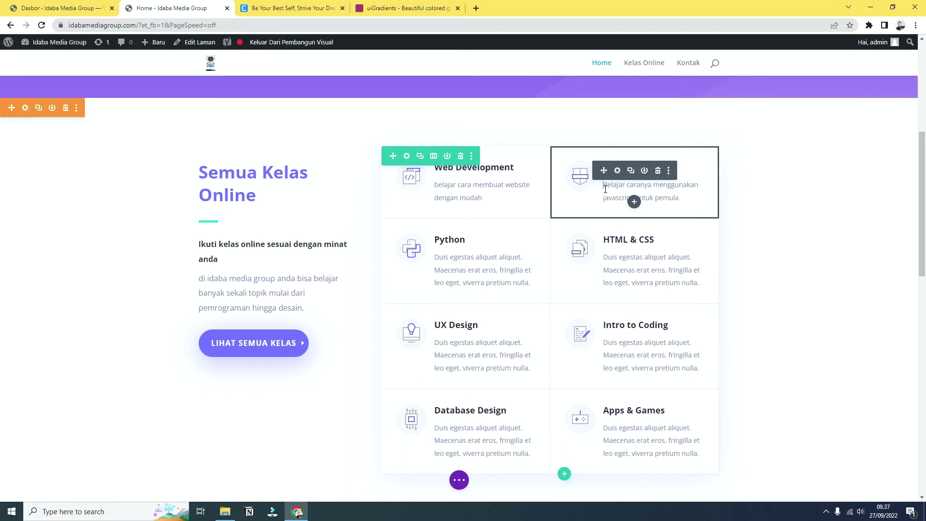
left_click_drag(603, 185, 679, 198)
left_click(481, 276)
key("ctrl+a")
key("ctrl+v")
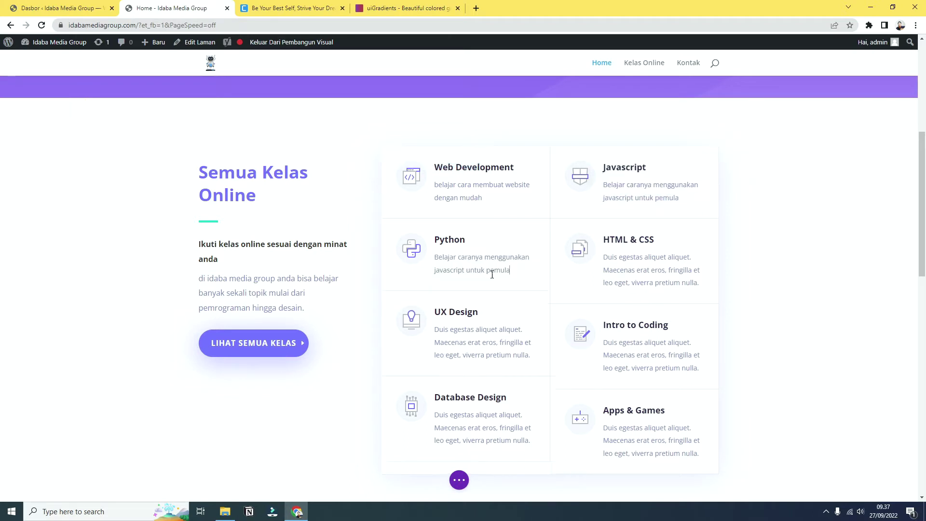
double_click(451, 268)
type("puth")
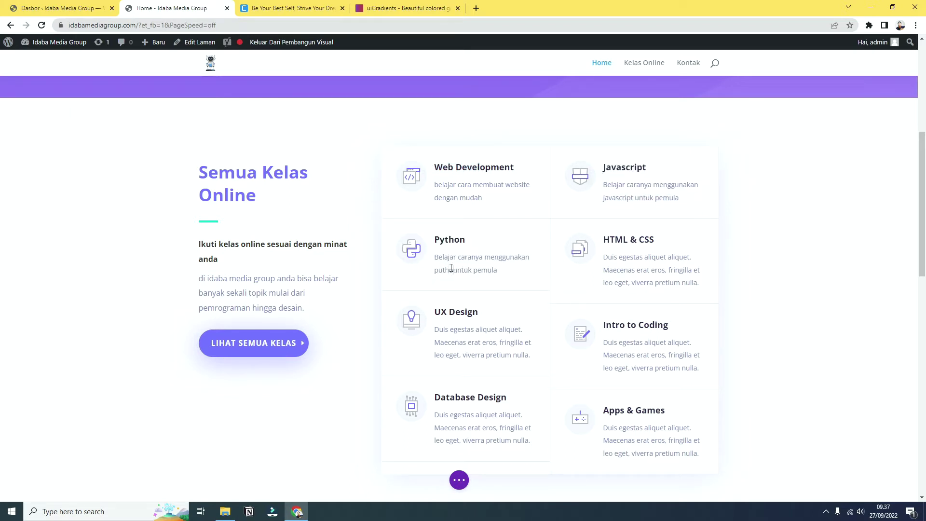
type("thon")
Step: Reuse the Javascript description for the HTML & CSS item, changing it to "Belajar caranya menggunakan hml dan css untuk pemula"
left_click(610, 265)
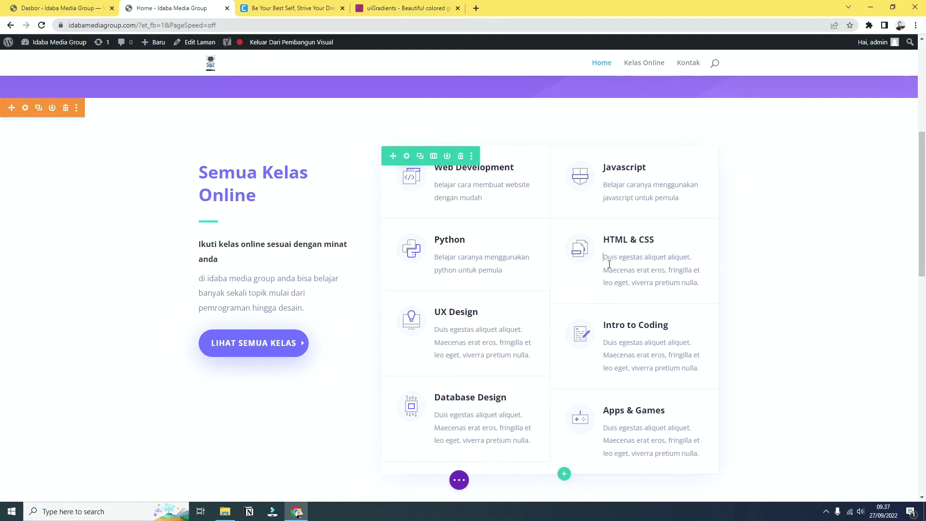
key("ctrl+a")
key("ctrl+v")
double_click(619, 270)
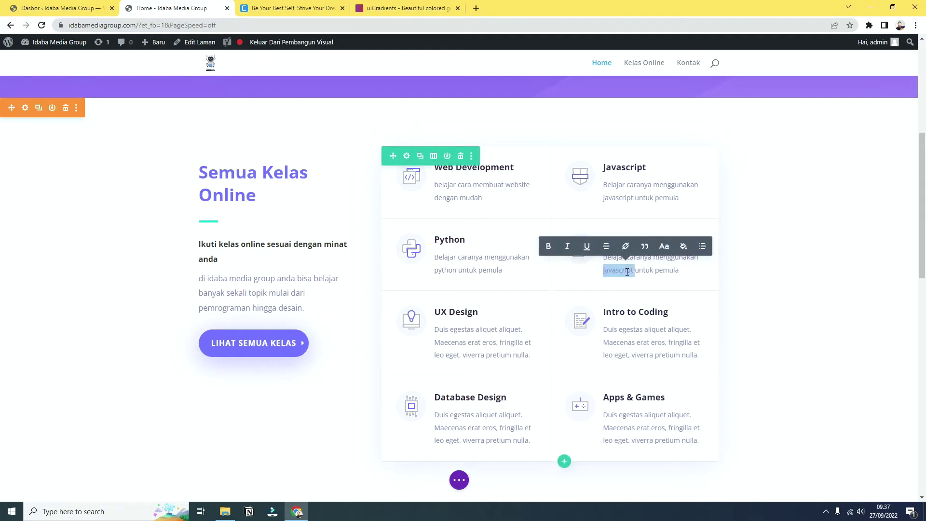
type("hml dan css")
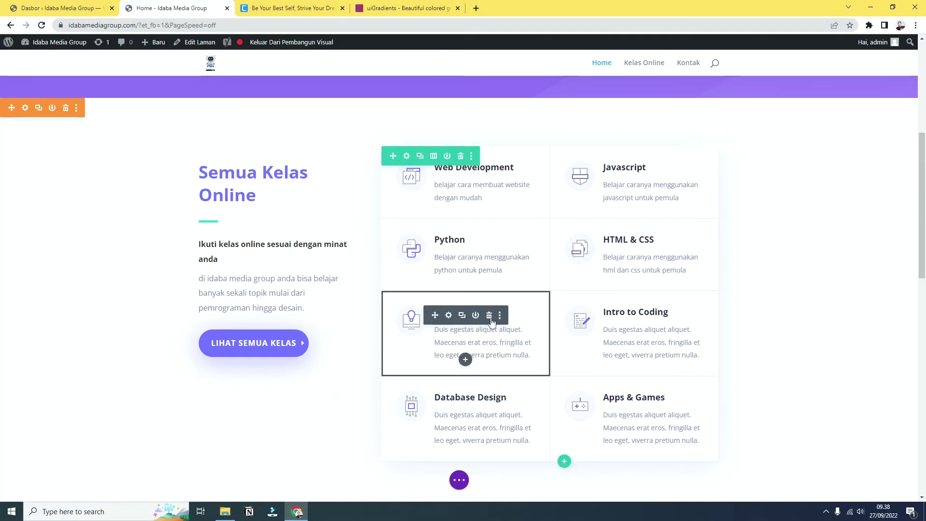
Step: Delete the UX Design and Intro to Coding items and replace the Database Design description with "Belajar mendesain database untuk pemula"
left_click(489, 316)
left_click(658, 316)
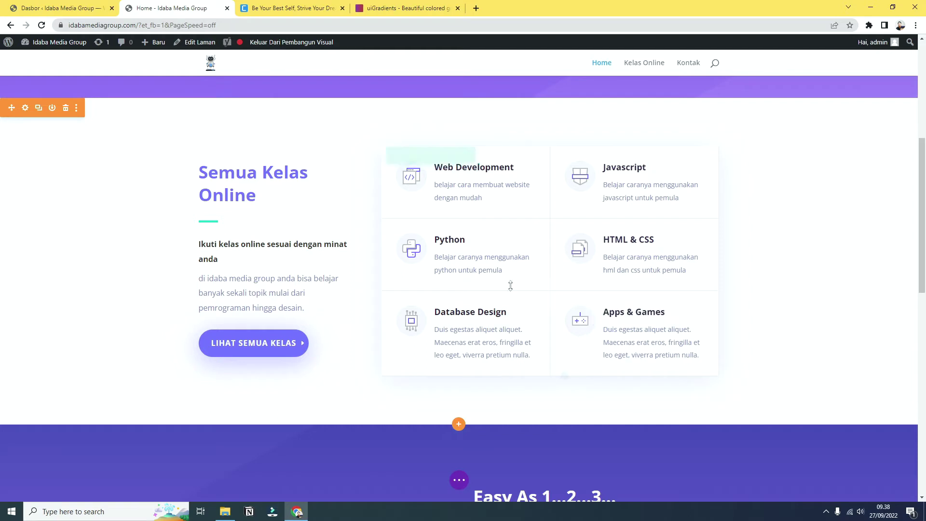
triple_click(493, 340)
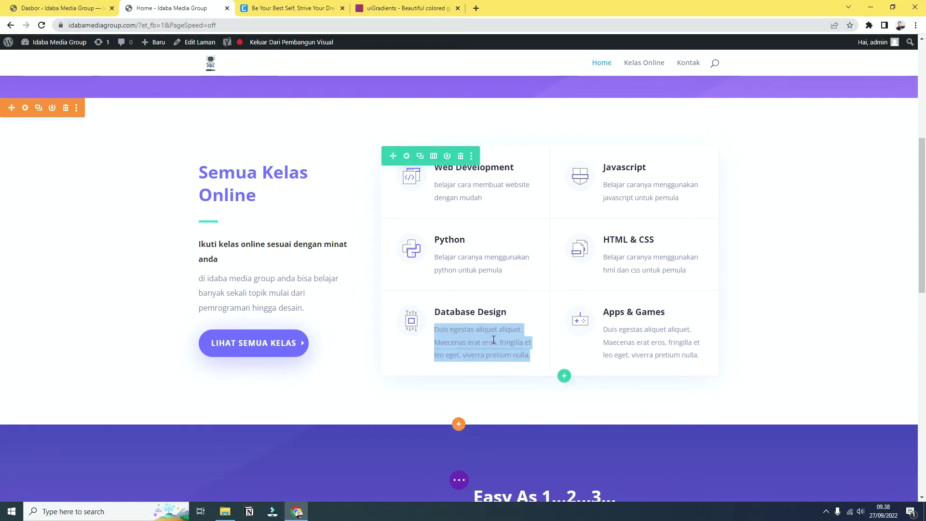
type("Belajar me")
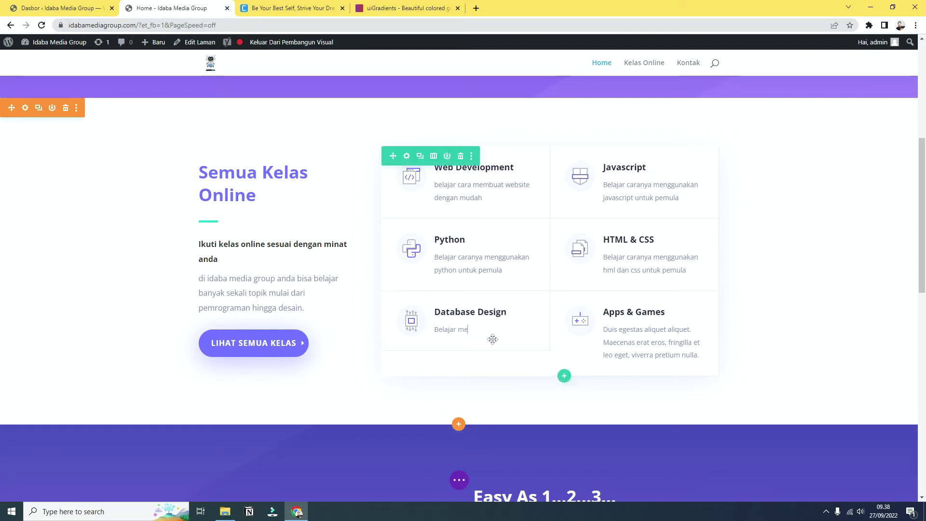
type("ndesain da")
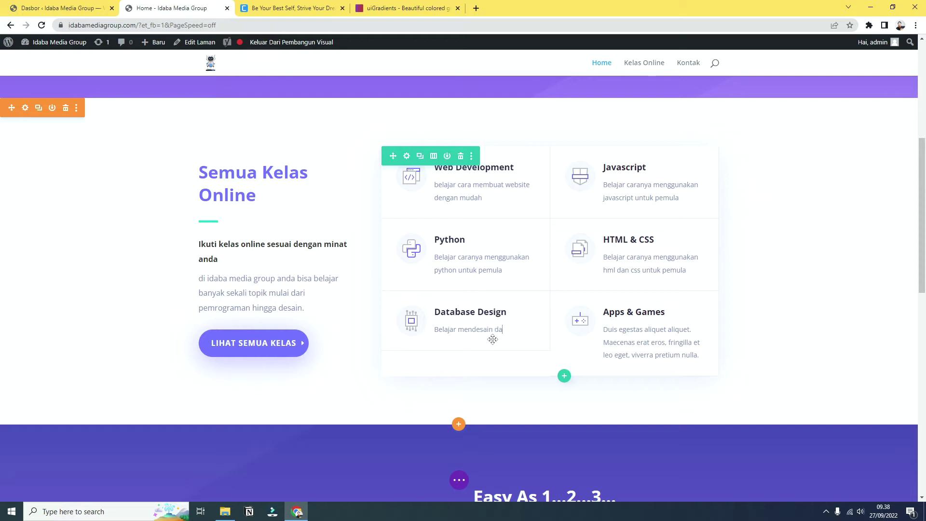
type("tabase untuk pemula")
Step: Replace the Apps & Games description with "Belajar caranye mambuat aplikasi dan game yang bisa berjalan di android"
triple_click(648, 341)
type("Belja")
type("ar ca")
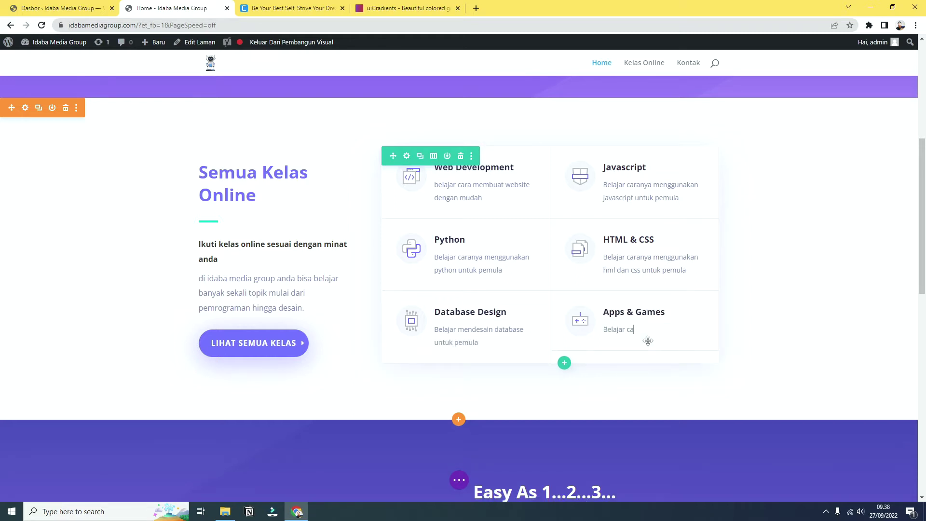
type("ranye mambuat ap")
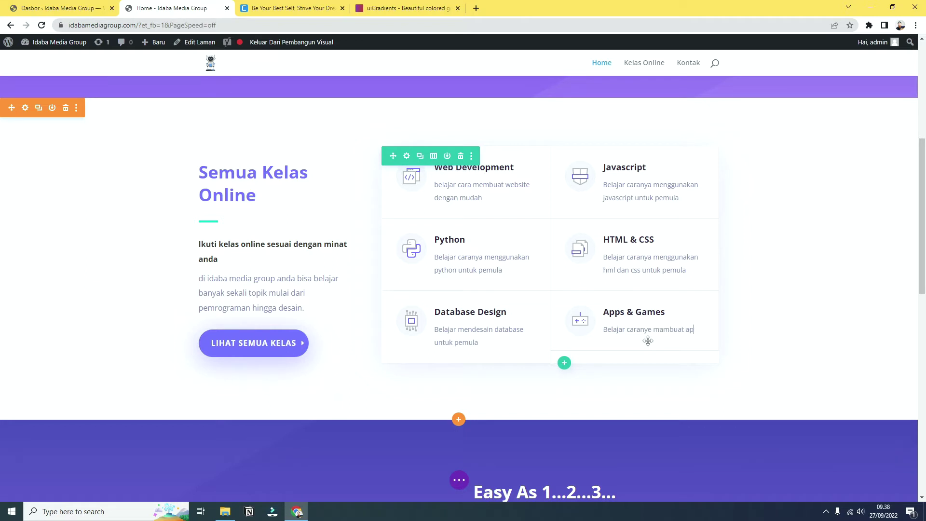
type("likasi dan game yang bisa be")
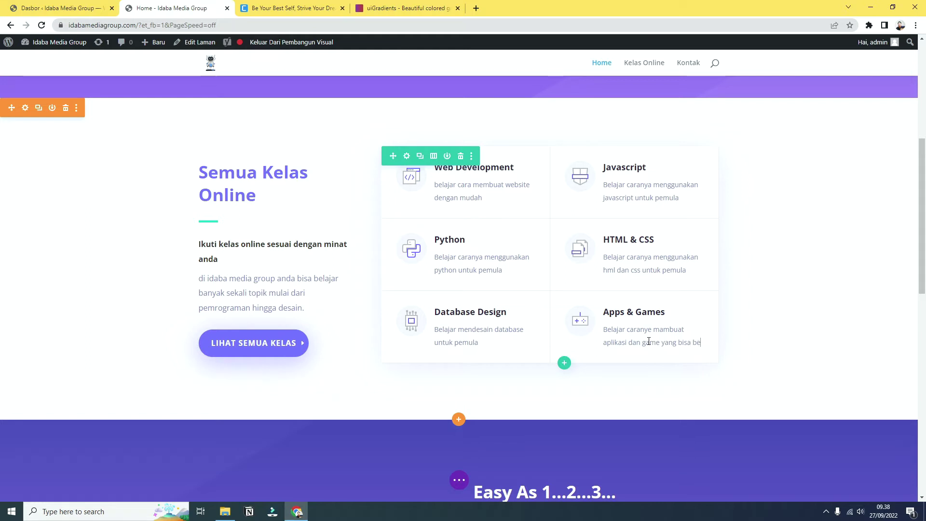
type("rjalan di android")
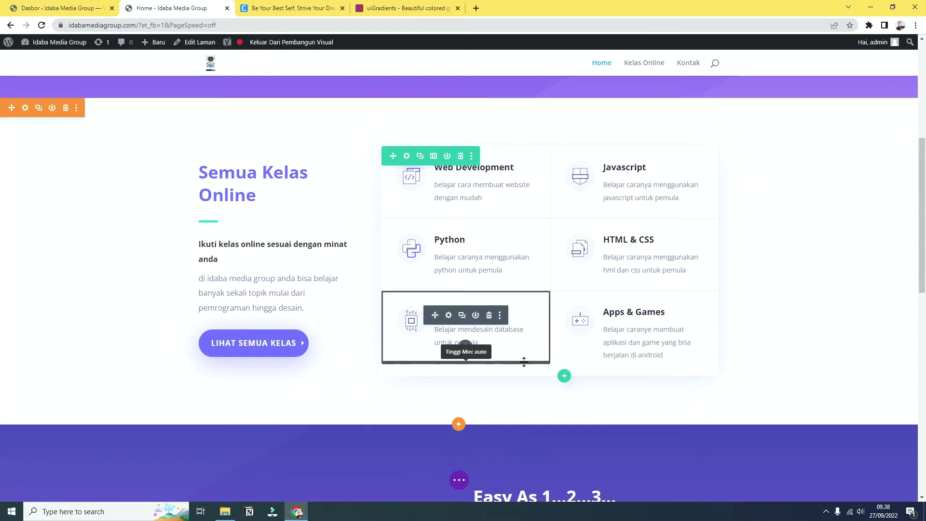
Step: Stretch the Database Design item down to match the height of the Apps & Games item and save the page
left_click_drag(524, 358, 523, 376)
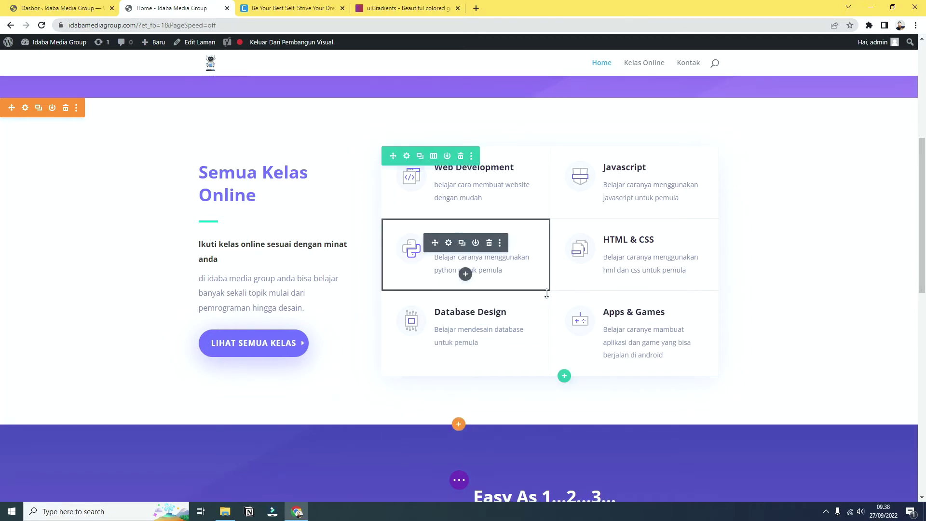
left_click(459, 479)
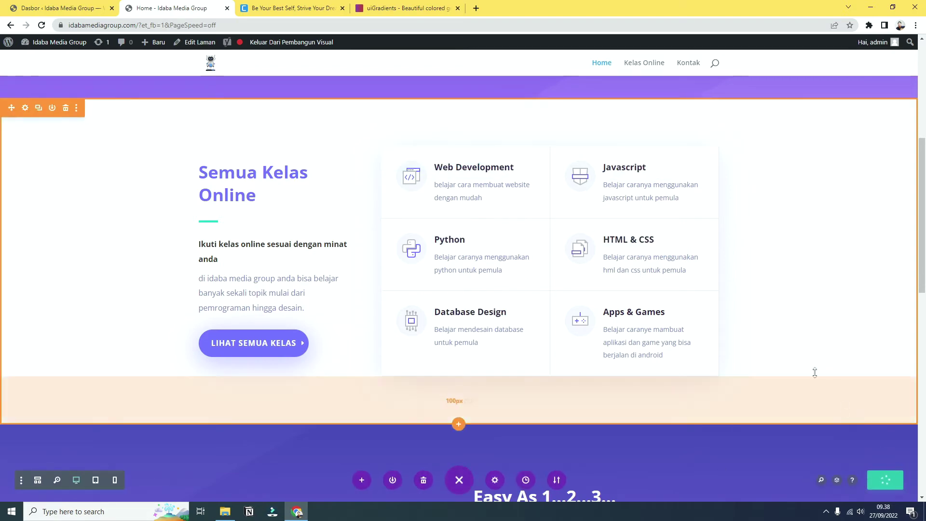
Step: Replace the "Easy As 1...2...3..." heading with "Tunggu apa lagi?"
scroll(736, 292, "down", 2)
scroll(736, 292, "down", 6)
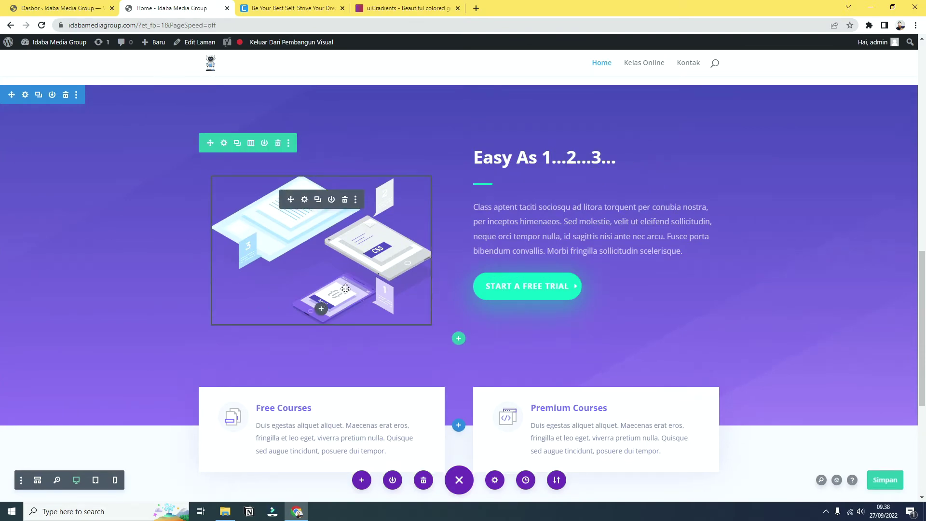
scroll(345, 288, "down", 6)
scroll(305, 276, "up", 3)
scroll(305, 276, "up", 5)
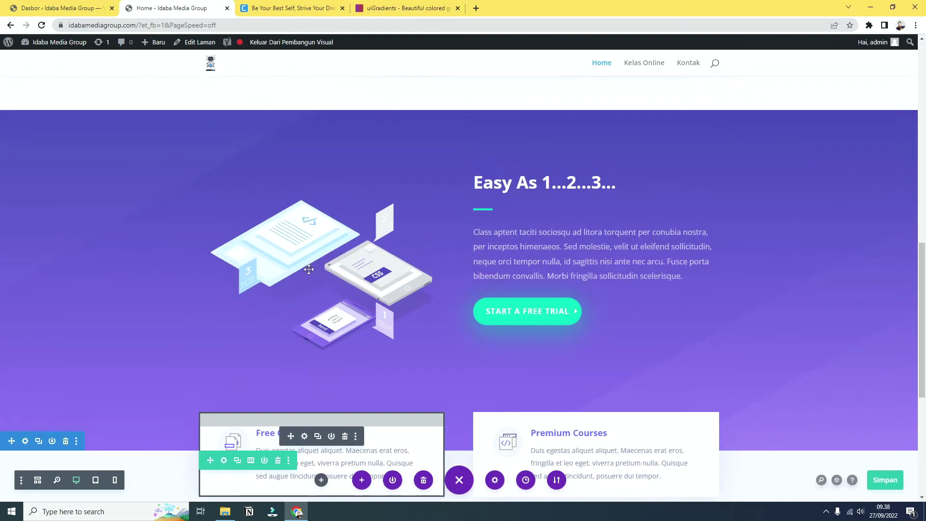
left_click(537, 280)
triple_click(536, 280)
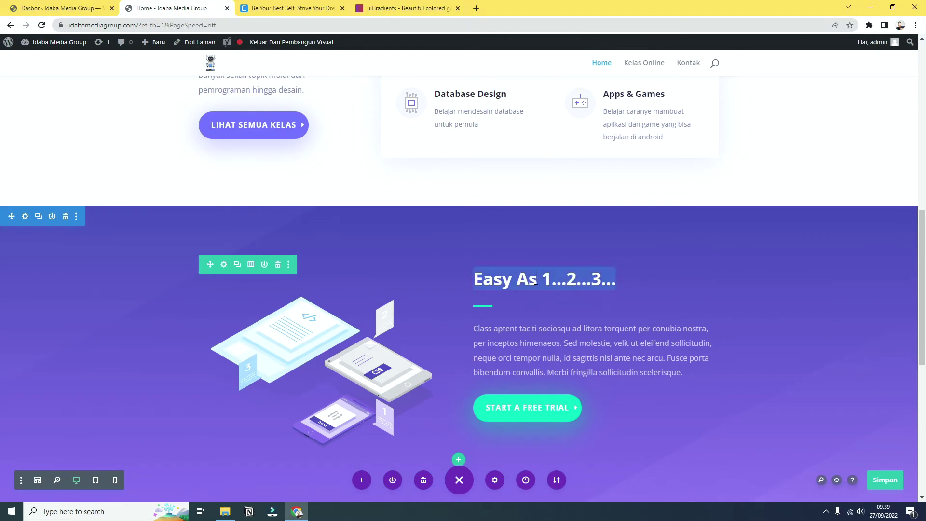
type("Tunggu apa lagi?")
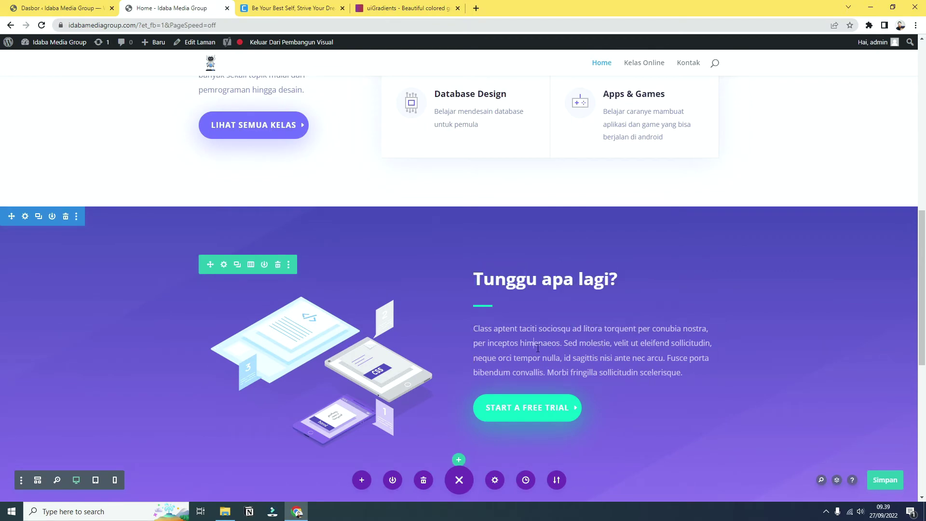
Step: Replace the section's paragraph with "ikuti Kelas online premium membantu anda untuk belajar dari pemula hingga menjadi mahir, serta dilengkapi dengan banyak sekali materi di tiap kelasnya"
triple_click(538, 348)
type("ikut")
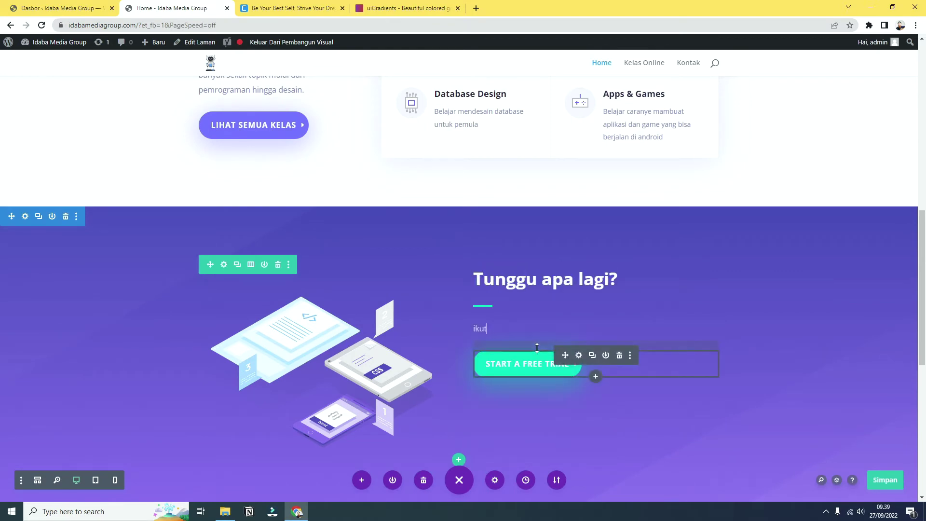
type("i Kelas online premium membantu anda untuk belajar dari pemula hingga menjadi mahir, serta dilengkapi dengan banyak sekali materi di tiap kelasnya")
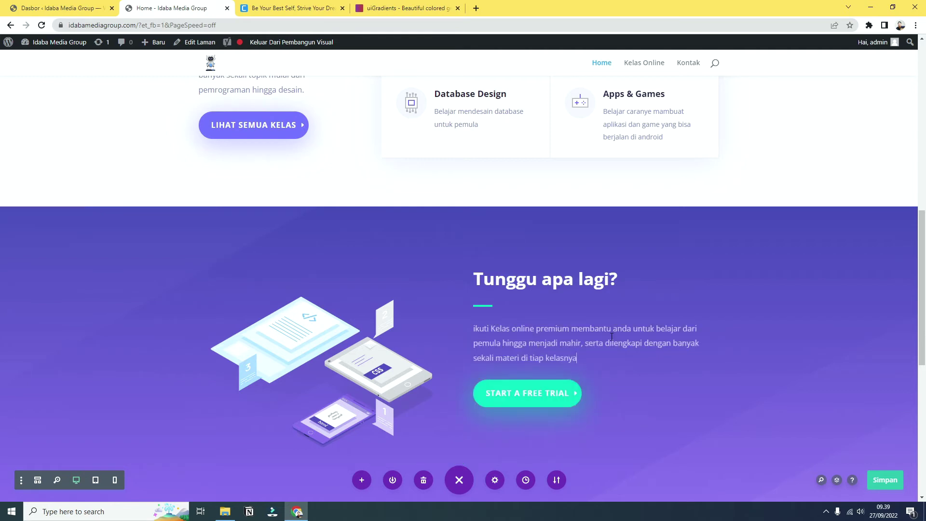
scroll(612, 336, "down", 2)
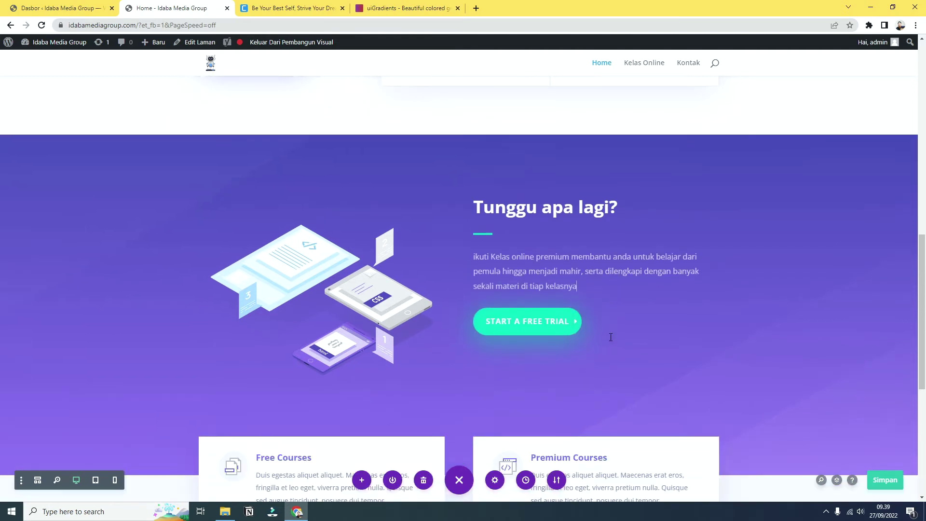
left_click(579, 288)
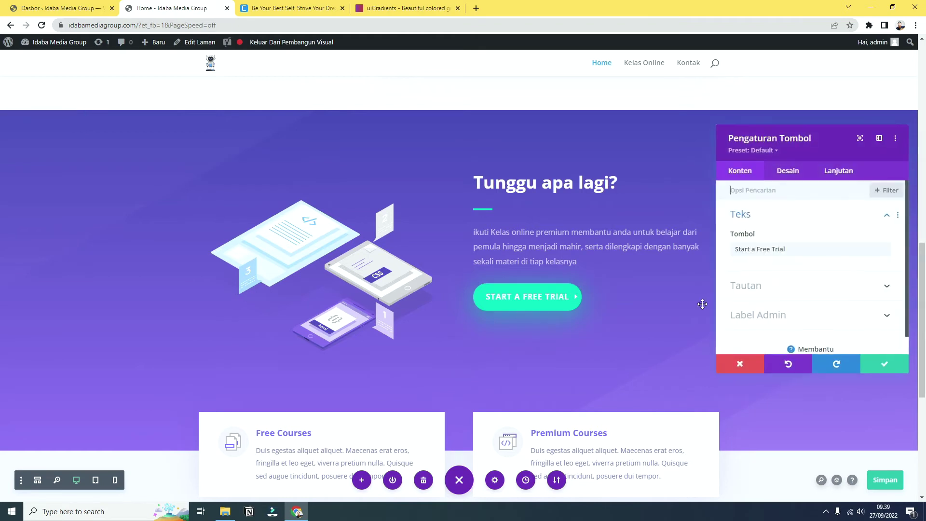
left_click(771, 285)
scroll(772, 226, "up", 1)
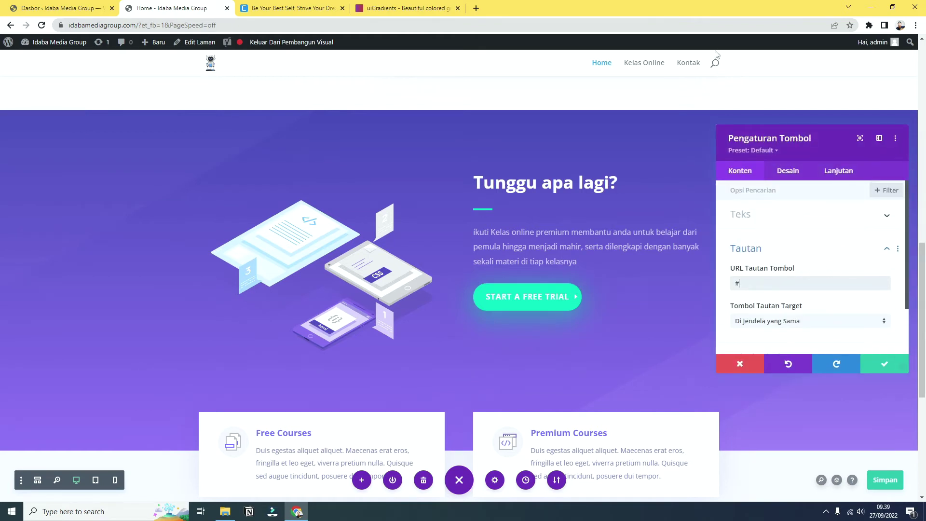
right_click(642, 68)
left_click(680, 124)
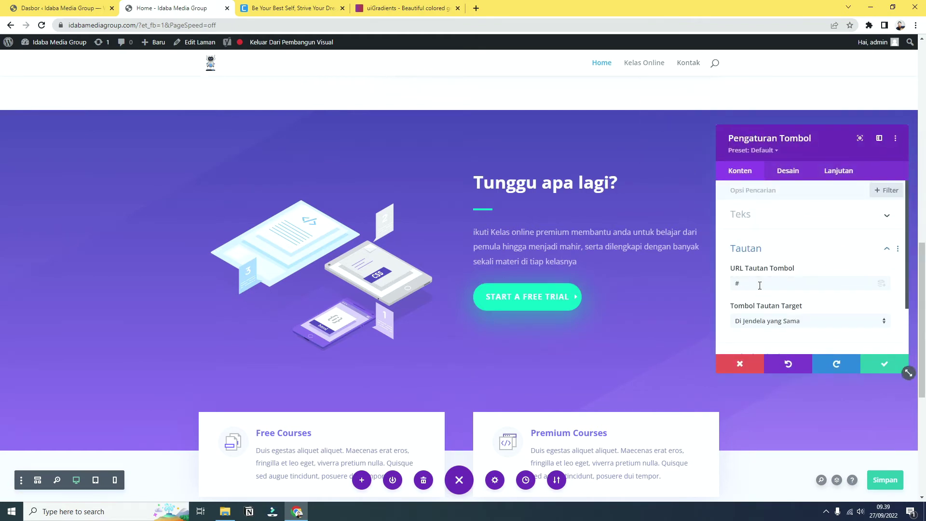
left_click(763, 283)
key("ctrl+a")
key("ctrl+v")
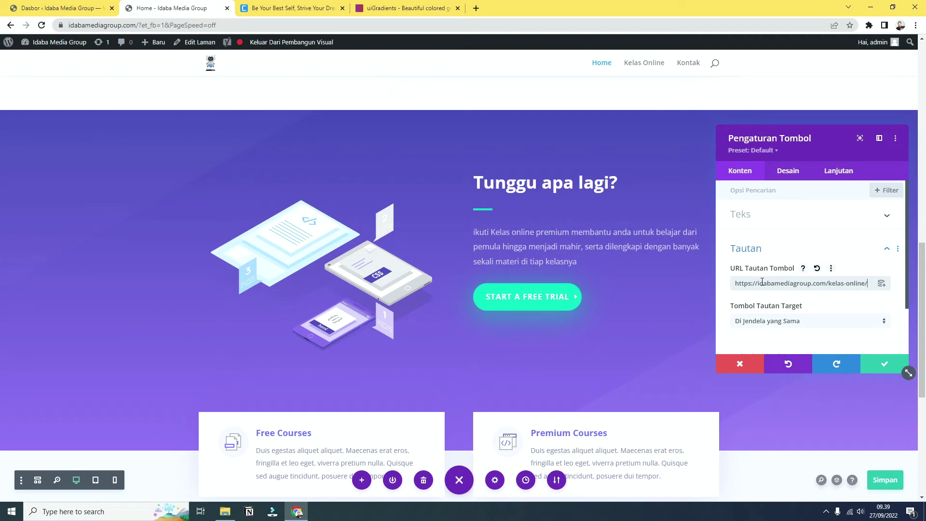
Step: Change the linked button's text to "Lihat semua kelas online" and save the button settings
left_click(764, 225)
left_click_drag(793, 247, 701, 253)
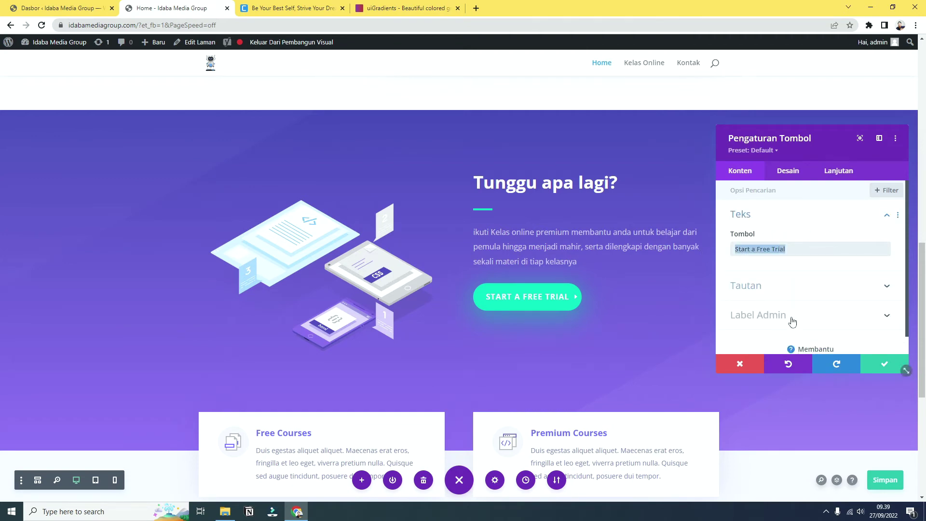
type("Lihat semua ")
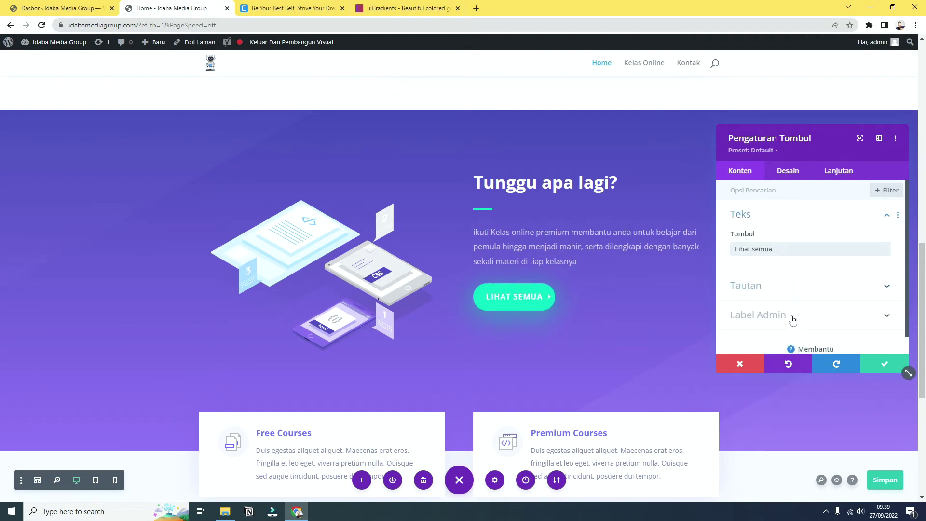
type("kelas online")
key("Return")
Step: Delete the Free Courses and Premium Courses cards below the "Tunggu apa lagi?" section
scroll(502, 374, "down", 5)
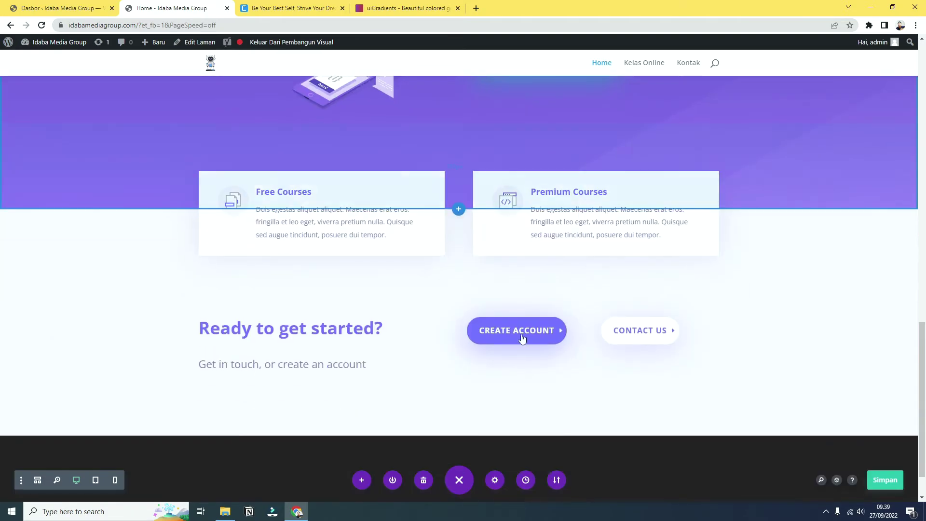
scroll(371, 422, "up", 4)
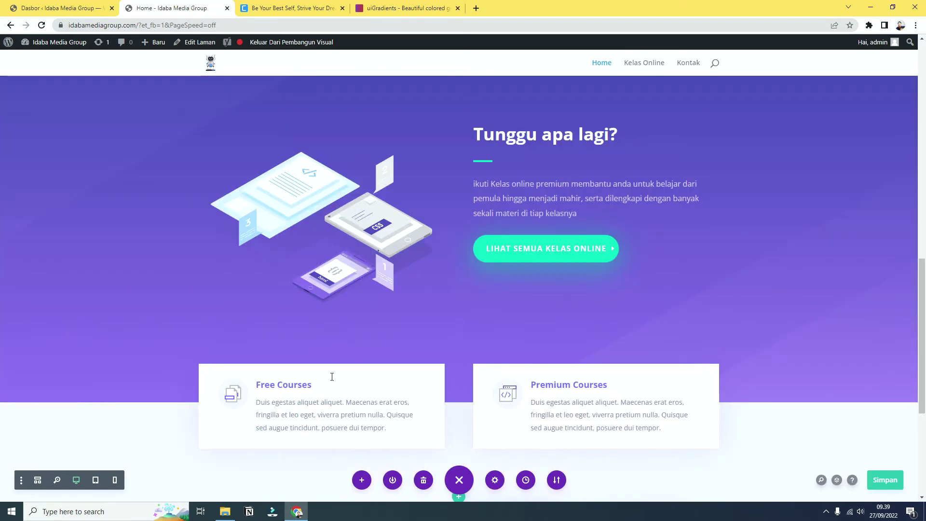
left_click(356, 392)
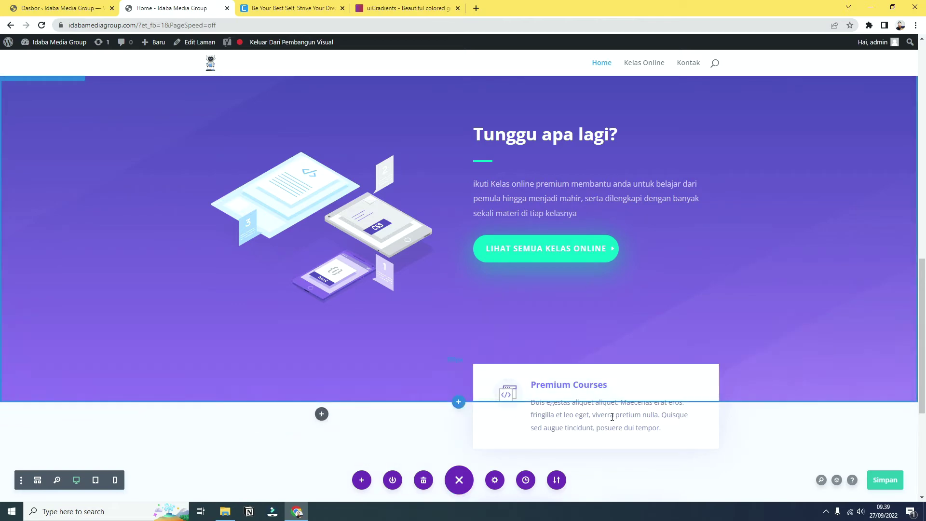
left_click(617, 390)
Step: Delete the whole "Ready to get started?" section and save the page
scroll(616, 391, "down", 4)
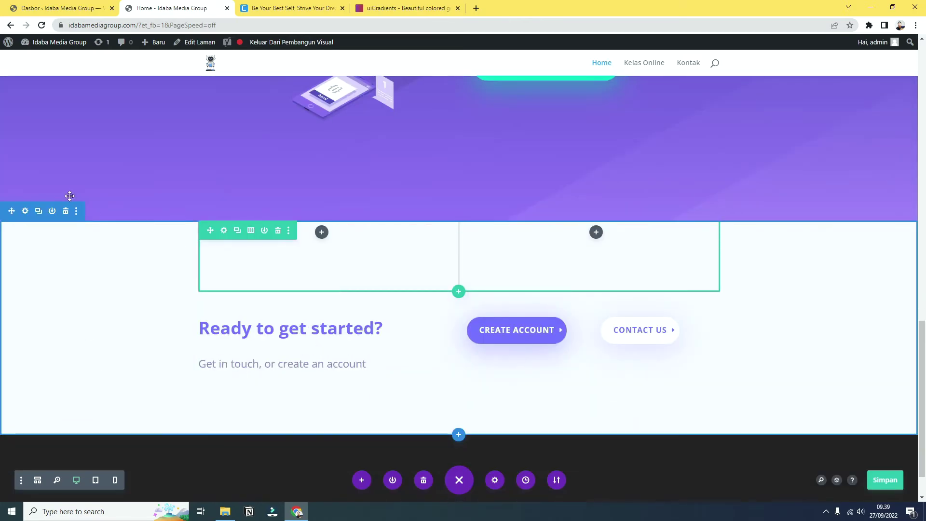
left_click(66, 211)
scroll(210, 312, "up", 5)
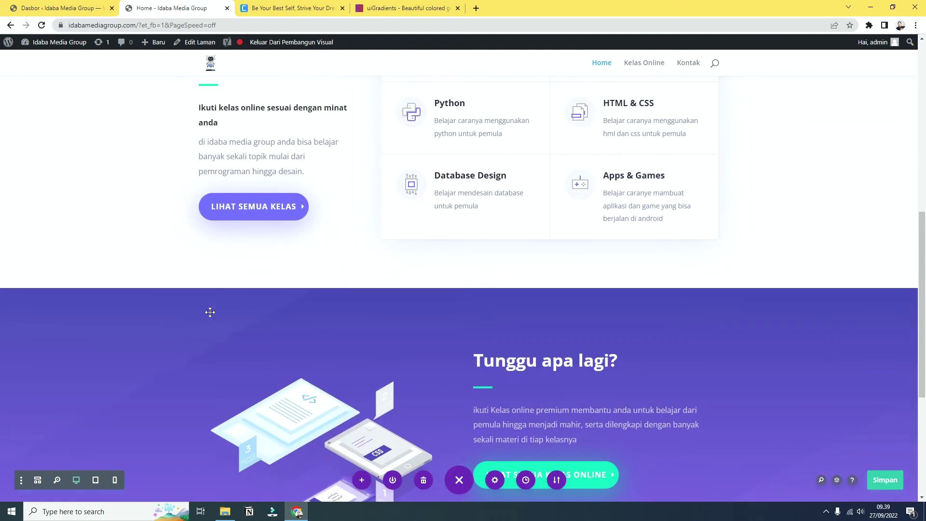
scroll(210, 312, "down", 8)
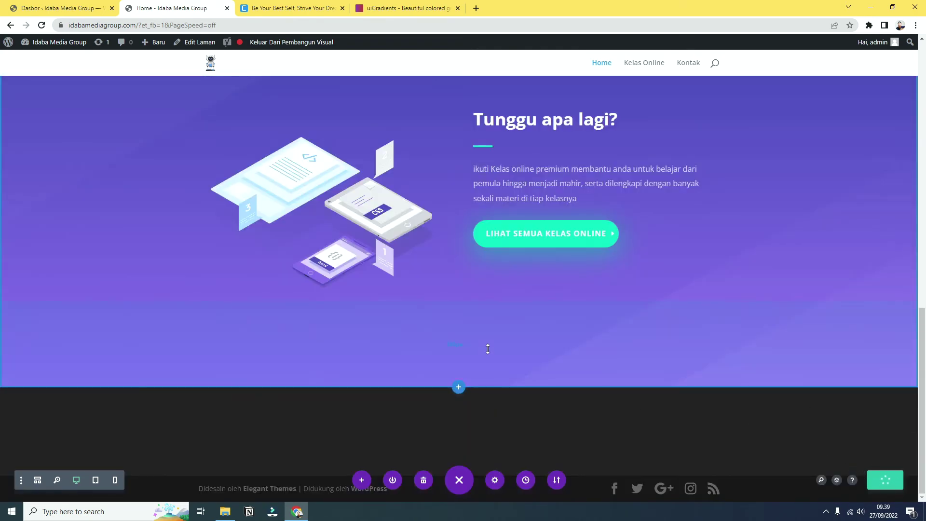
Step: Open the text settings of the "Idaba Media Group" hero heading and check which heading level its content uses
scroll(487, 348, "up", 15)
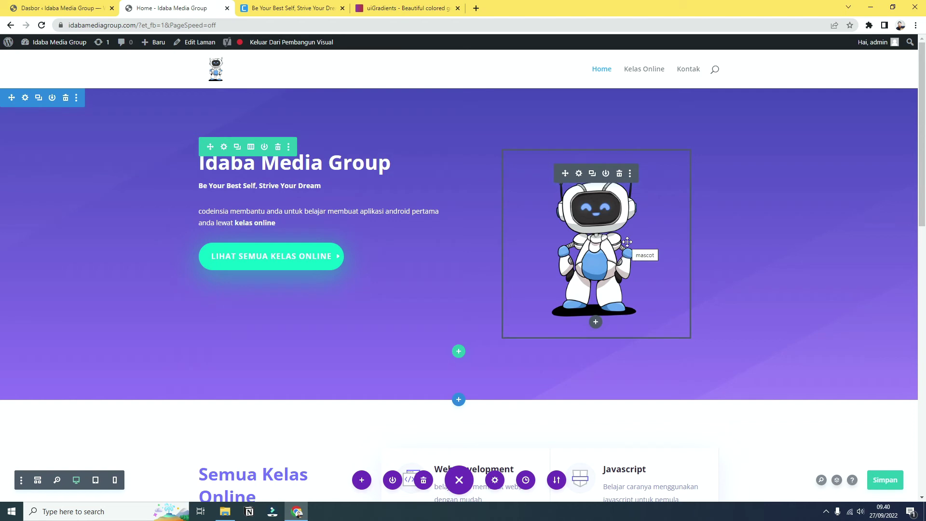
left_click(306, 182)
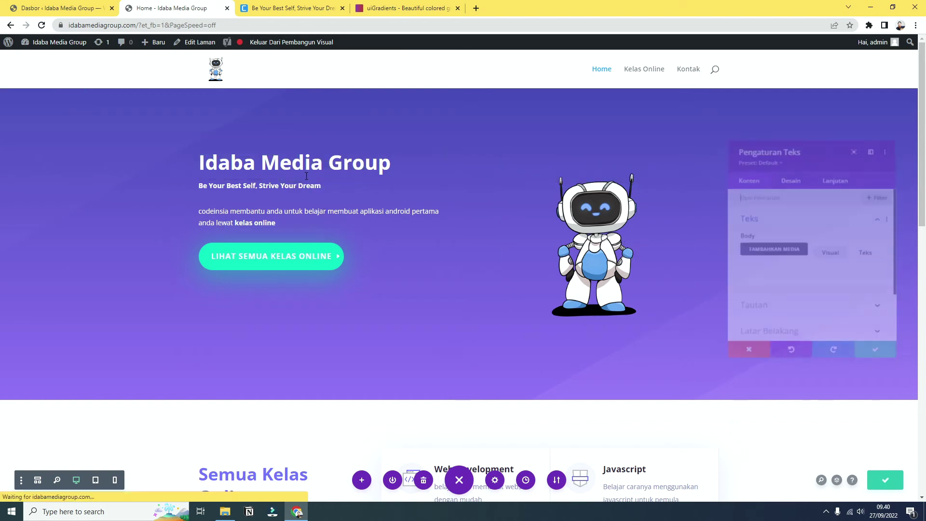
left_click(788, 171)
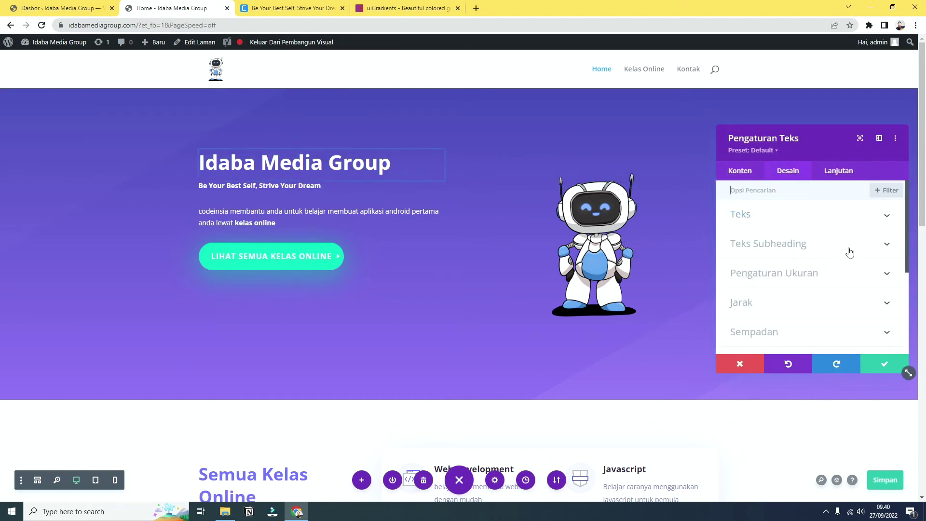
left_click(821, 223)
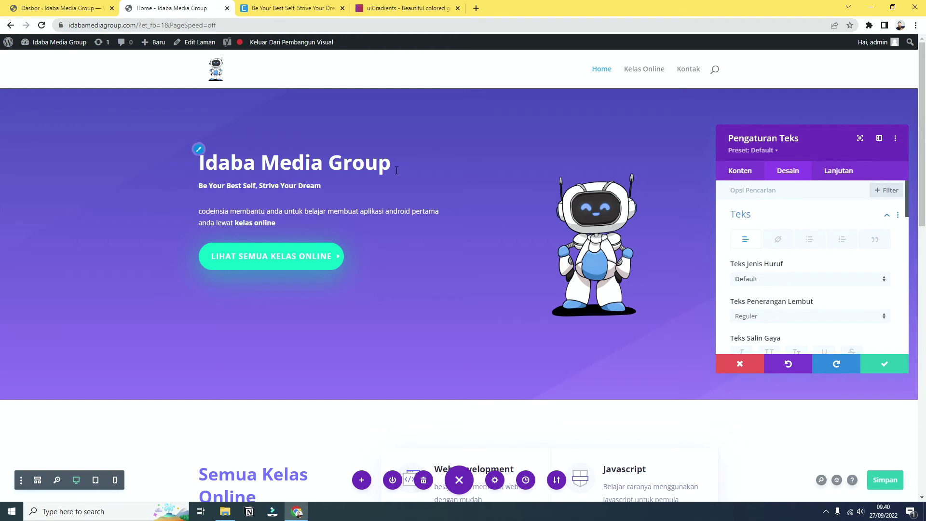
left_click(738, 173)
left_click(761, 213)
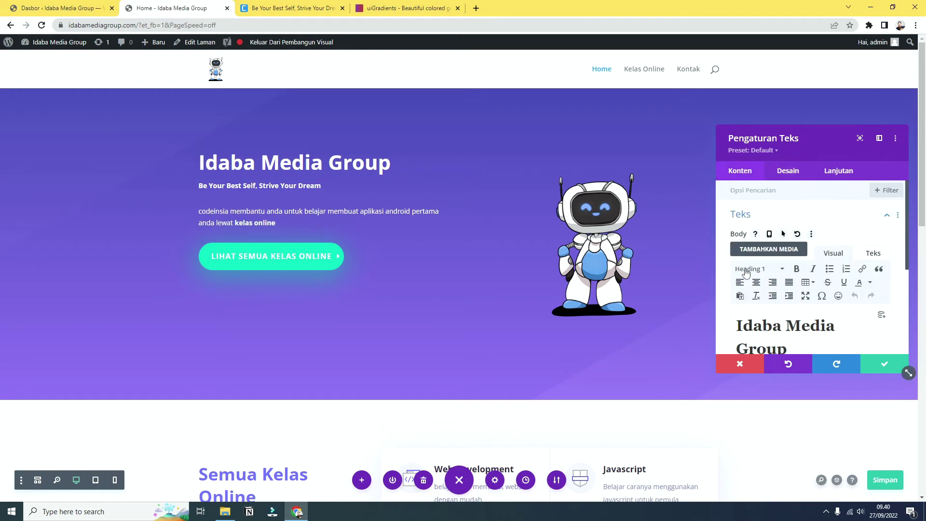
scroll(760, 277, "down", 1)
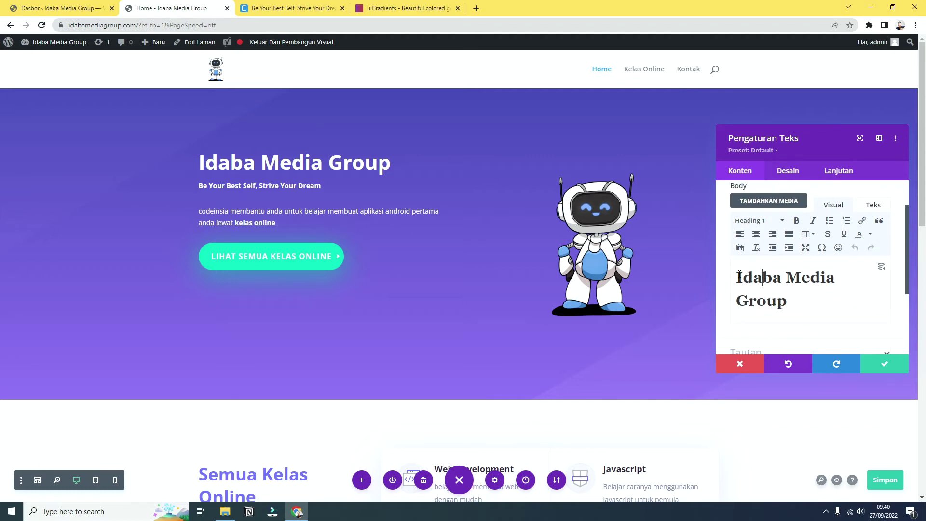
Step: Set the hero heading's H1 text size to 69px and save the text settings
left_click(785, 173)
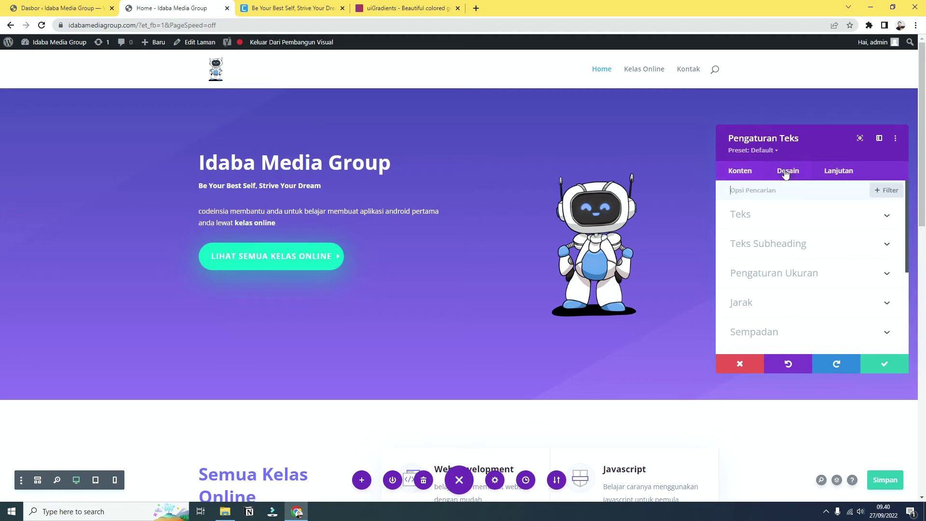
left_click(822, 242)
left_click(821, 198)
scroll(796, 259, "up", 1)
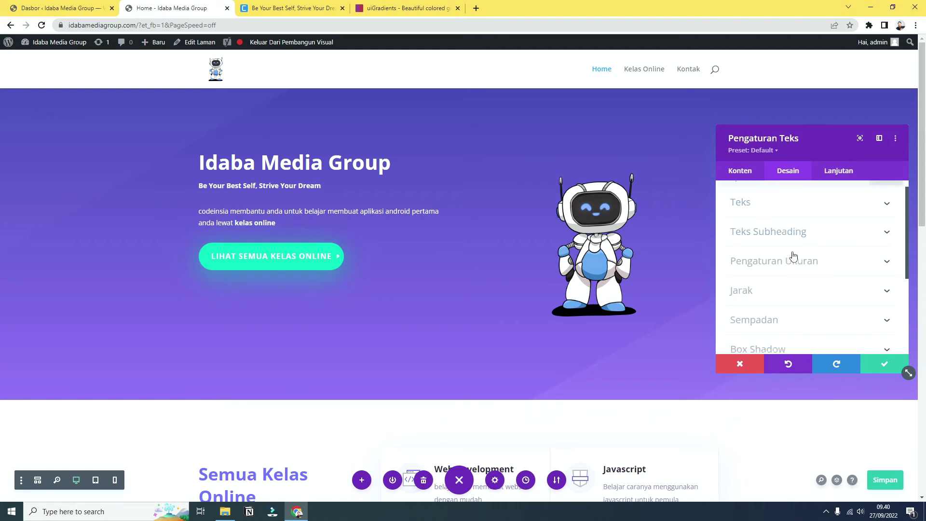
left_click(801, 246)
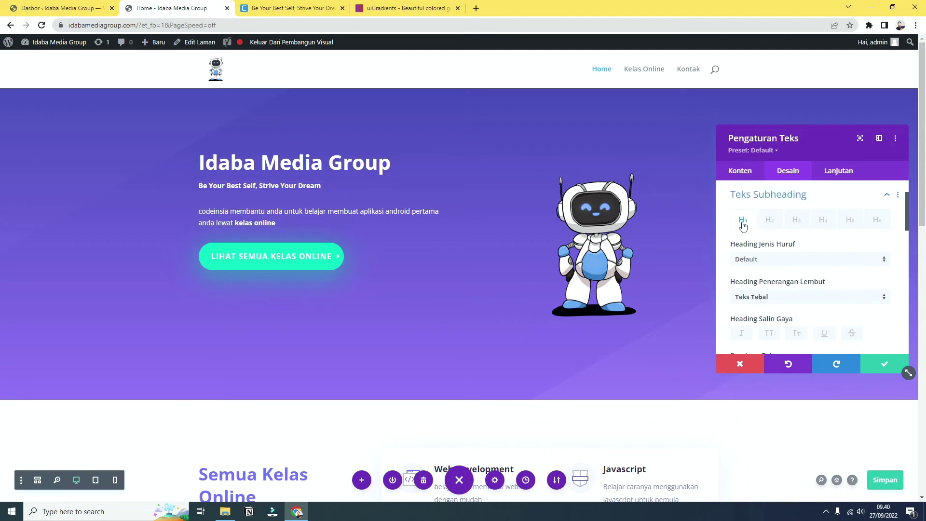
scroll(751, 242, "down", 3)
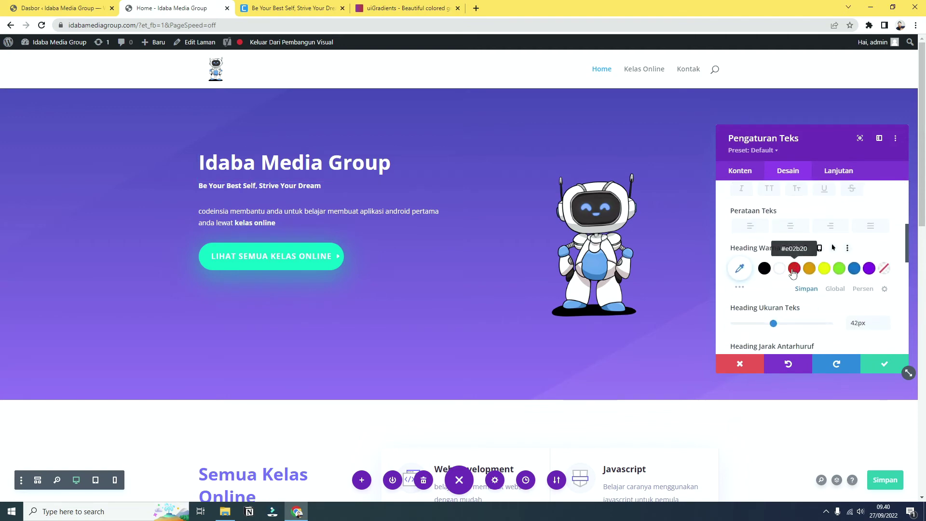
scroll(784, 256, "down", 2)
mouse_move(773, 227)
left_mouse_down()
mouse_move(792, 228)
mouse_move(782, 231)
left_mouse_up()
left_click_drag(811, 233, 800, 233)
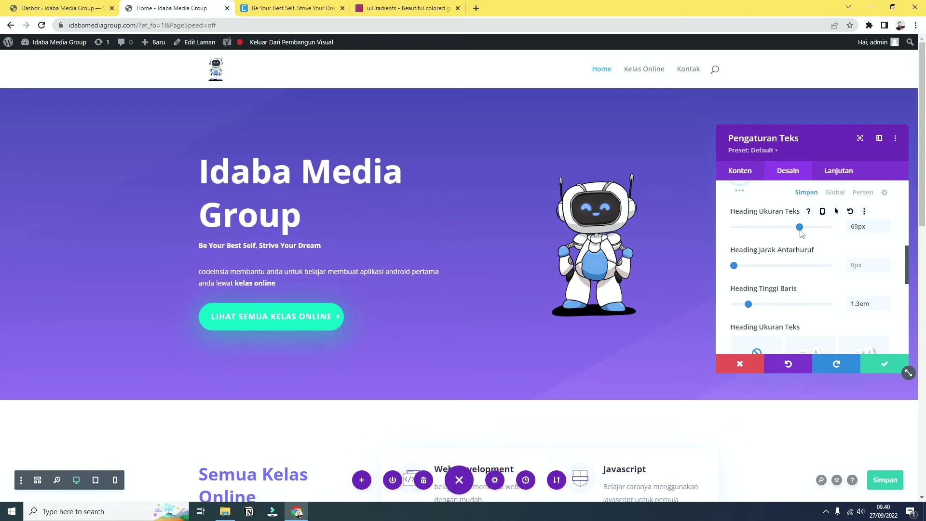
left_click(880, 364)
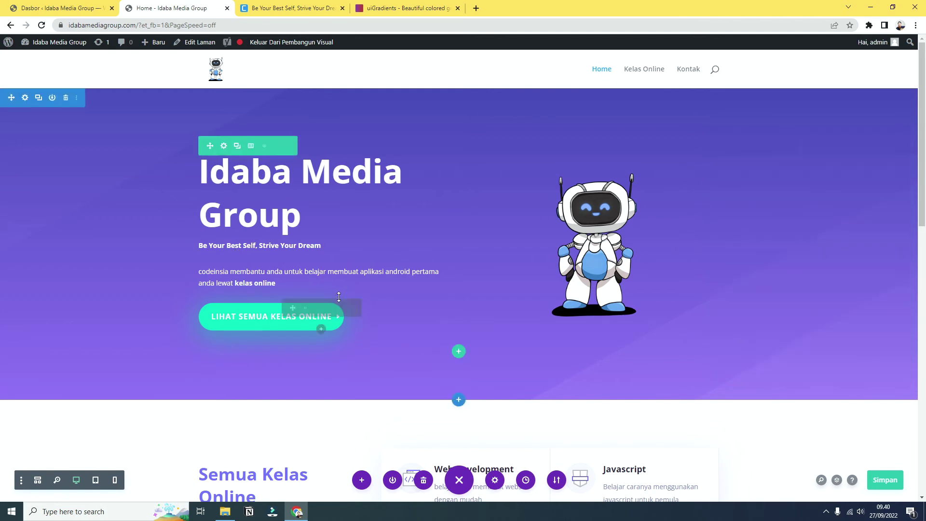
Step: Enlarge the text size of the "Be Your Best Self, Strive Your Dream" tagline and save its settings
left_click(303, 245)
left_click(789, 171)
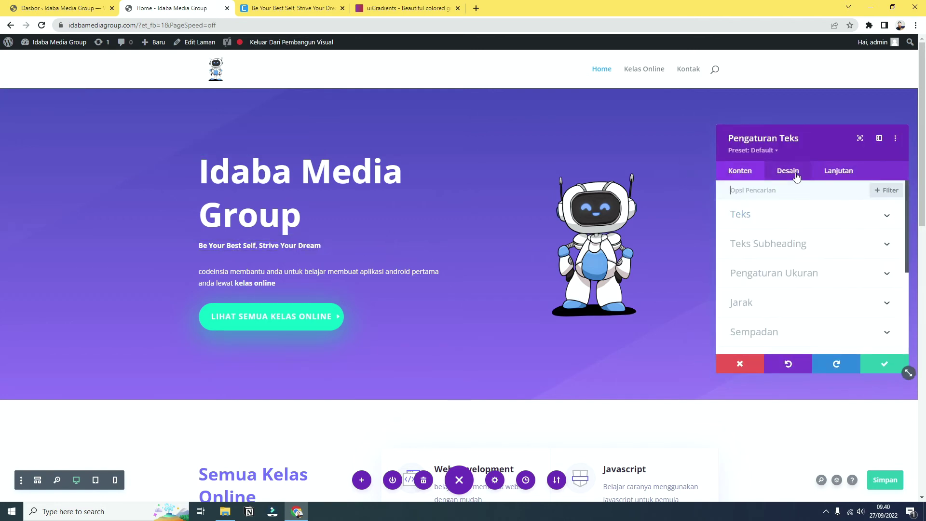
left_click(749, 172)
scroll(772, 265, "down", 2)
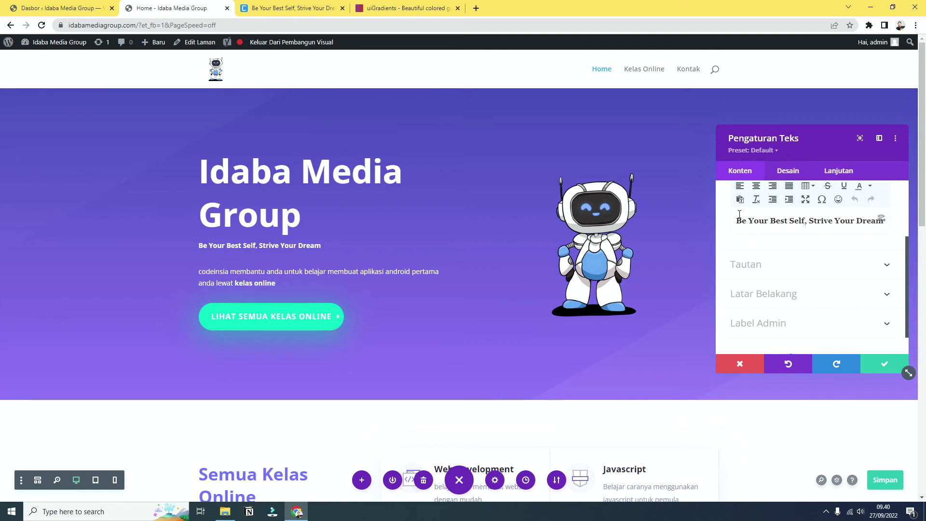
scroll(762, 270, "up", 2)
left_click(784, 173)
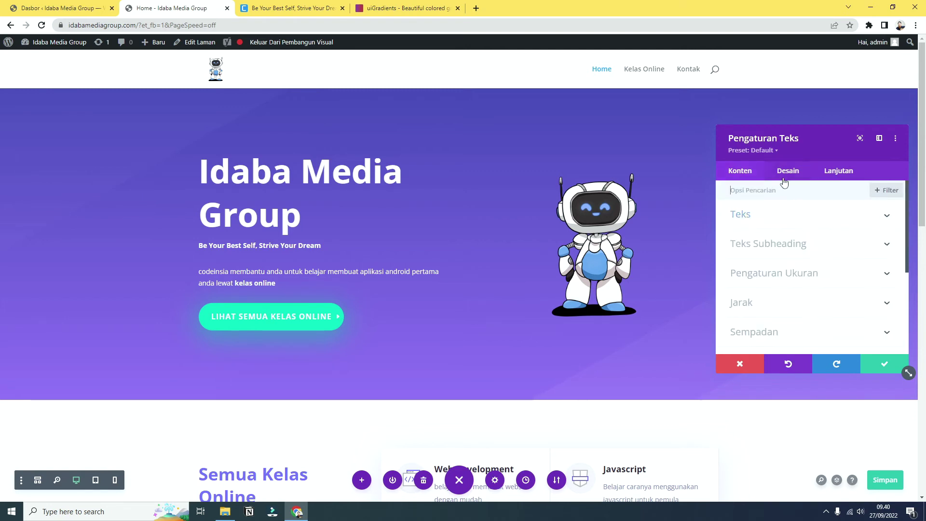
left_click(737, 215)
scroll(772, 270, "down", 3)
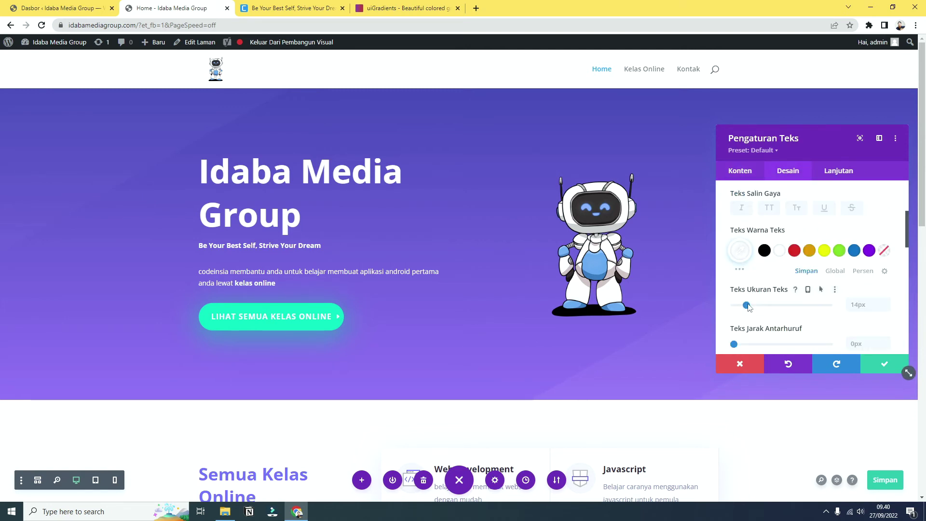
left_click(757, 304)
left_click(883, 365)
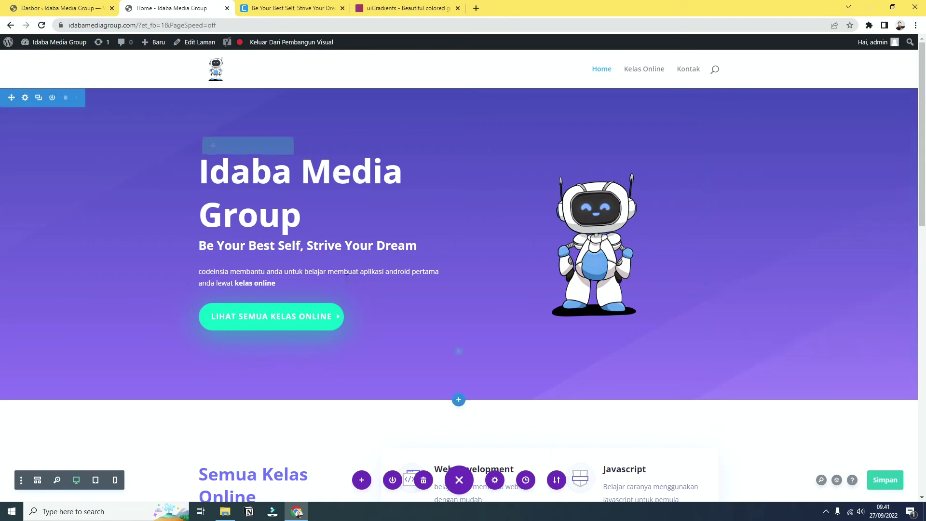
Step: Set the text size of the hero description paragraph to 16px and save its settings
left_click(304, 273)
scroll(754, 241, "down", 2)
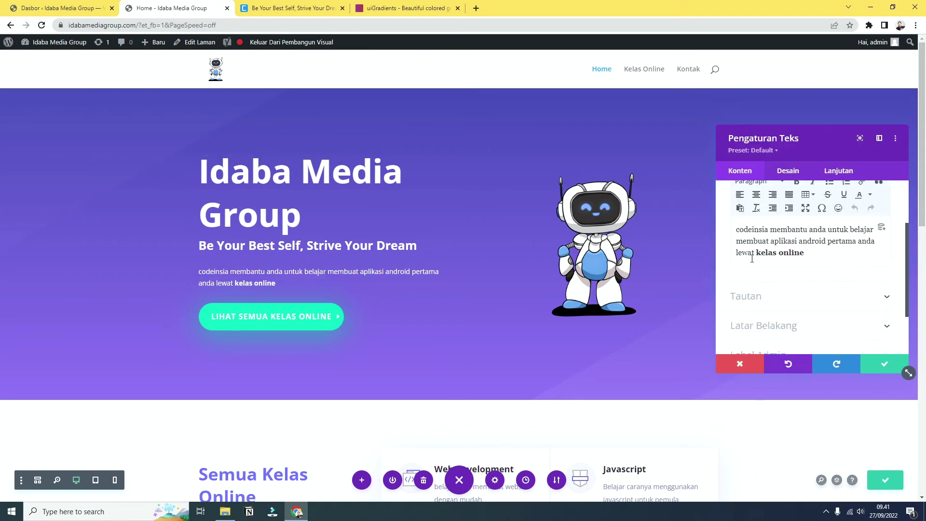
scroll(754, 241, "up", 1)
left_click(795, 173)
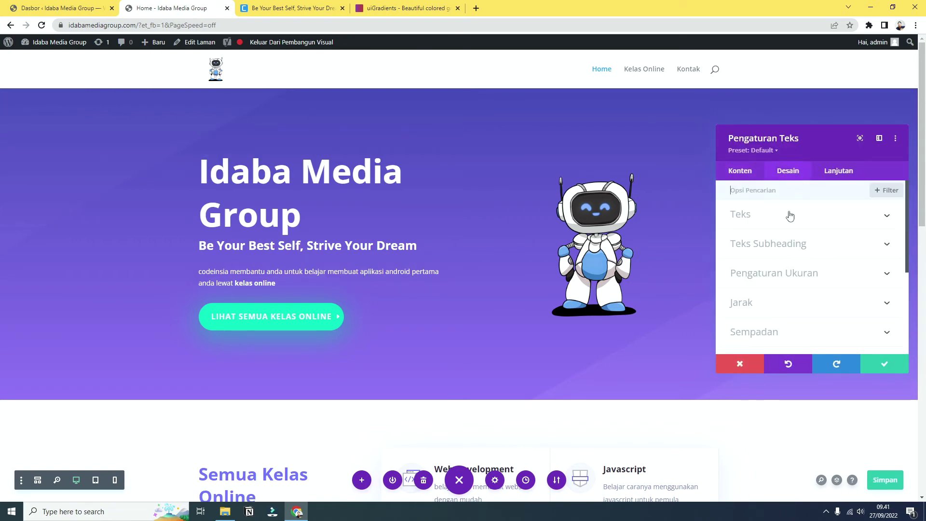
left_click(790, 216)
scroll(769, 284, "down", 4)
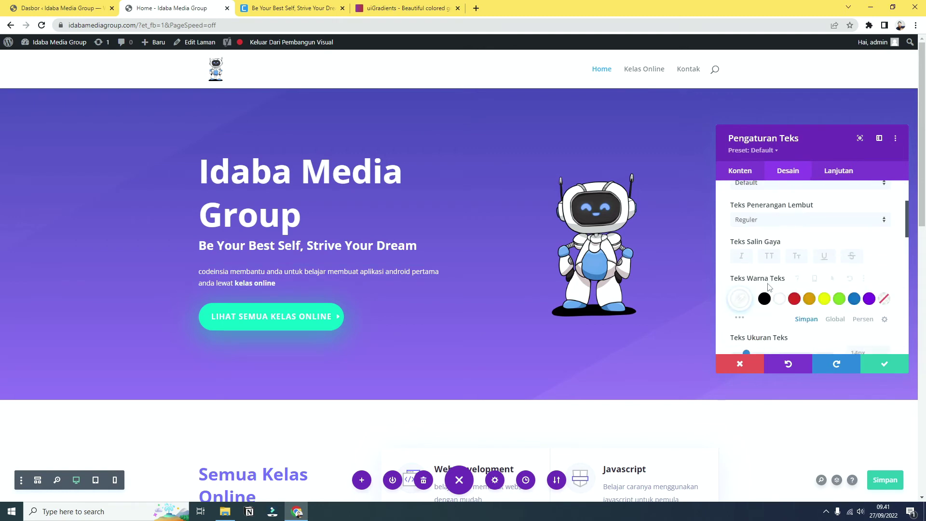
left_click_drag(748, 257, 751, 261)
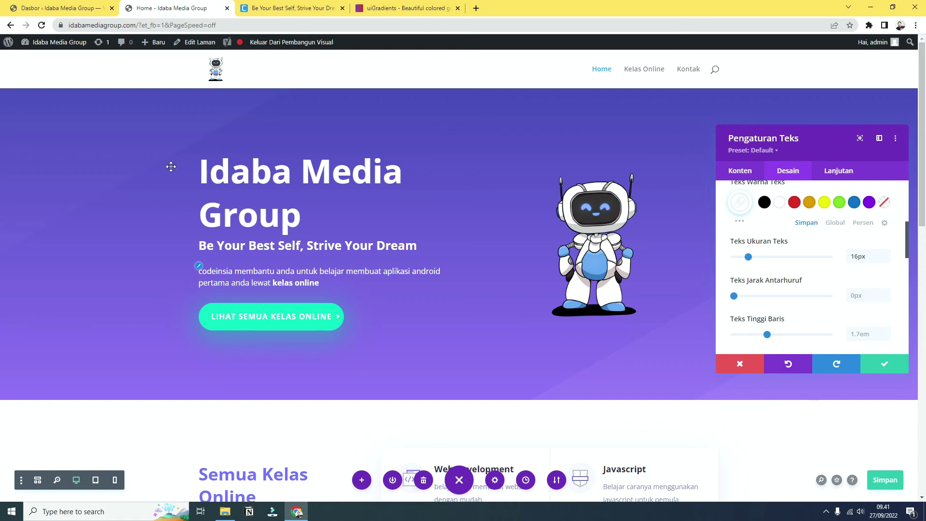
left_click(882, 364)
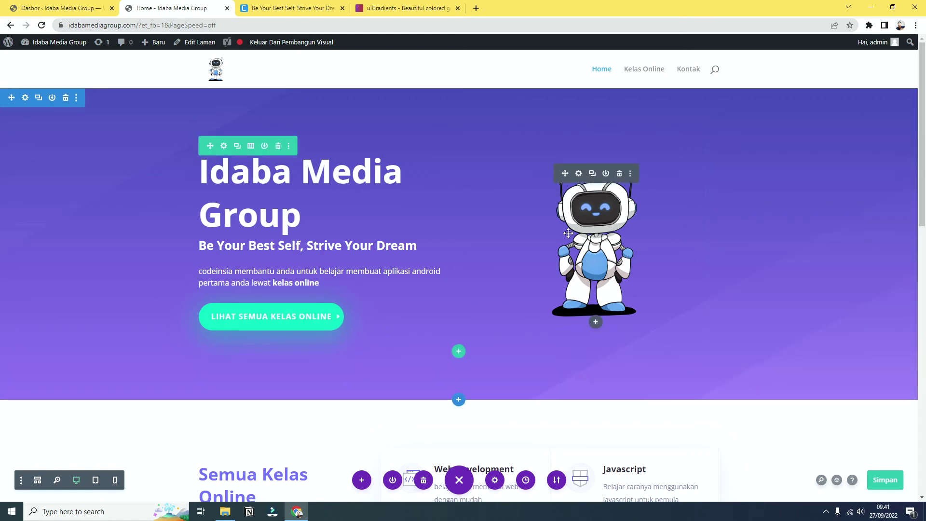
Step: Increase the desktop width of the hero mascot image, save its settings and save the page
left_click(578, 176)
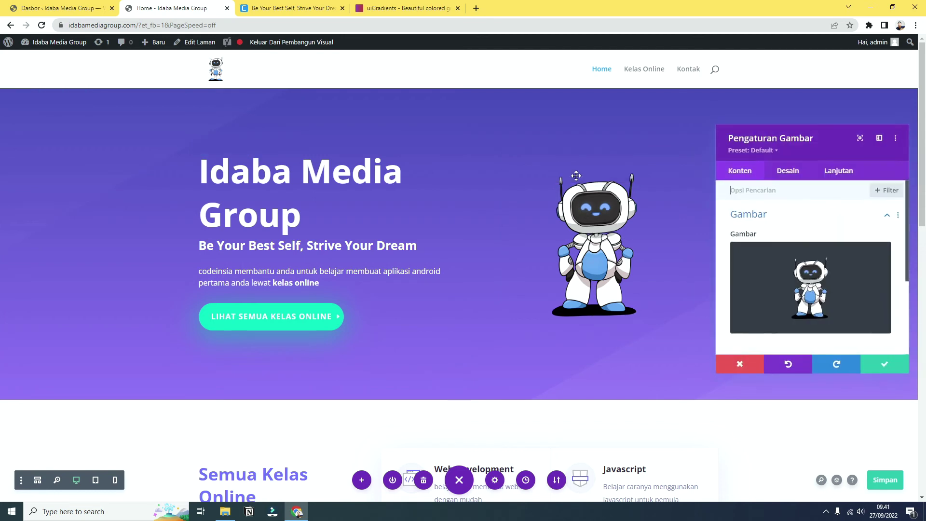
left_click(789, 172)
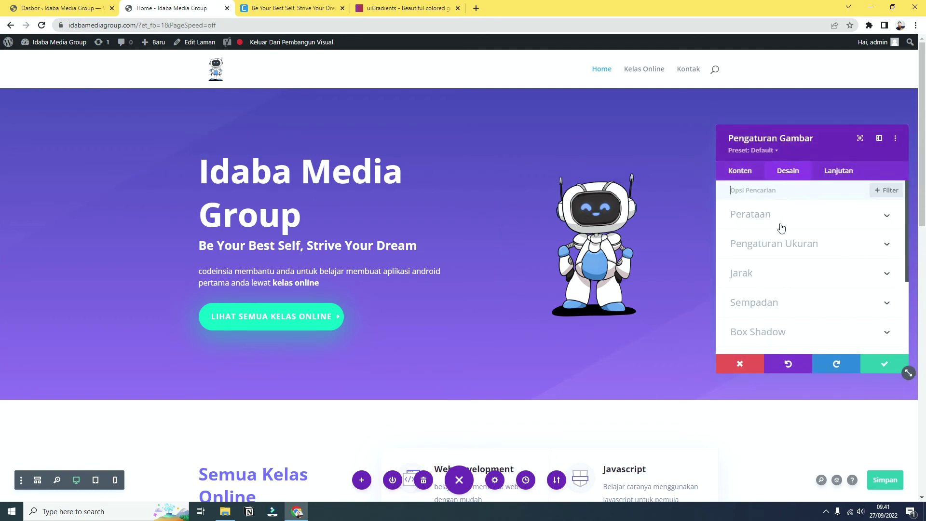
left_click(788, 247)
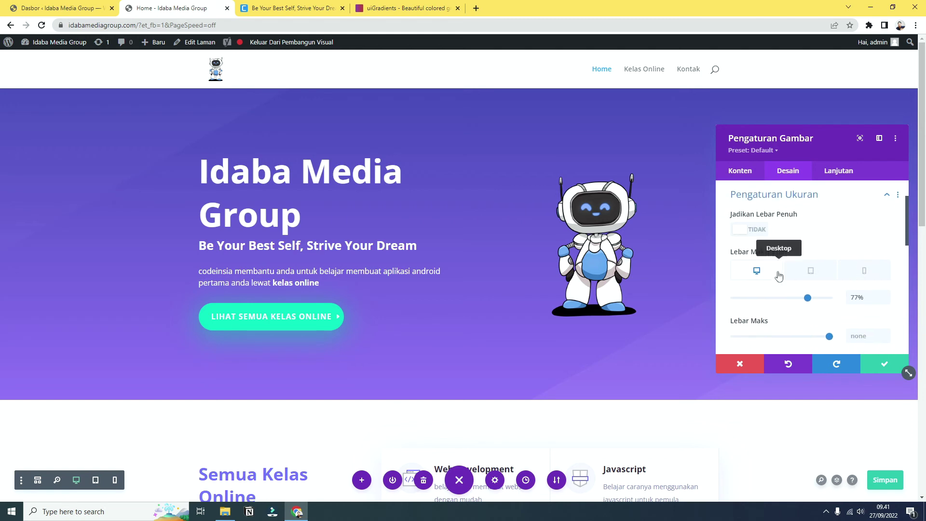
left_click_drag(808, 298, 826, 303)
left_click(888, 367)
left_click(888, 477)
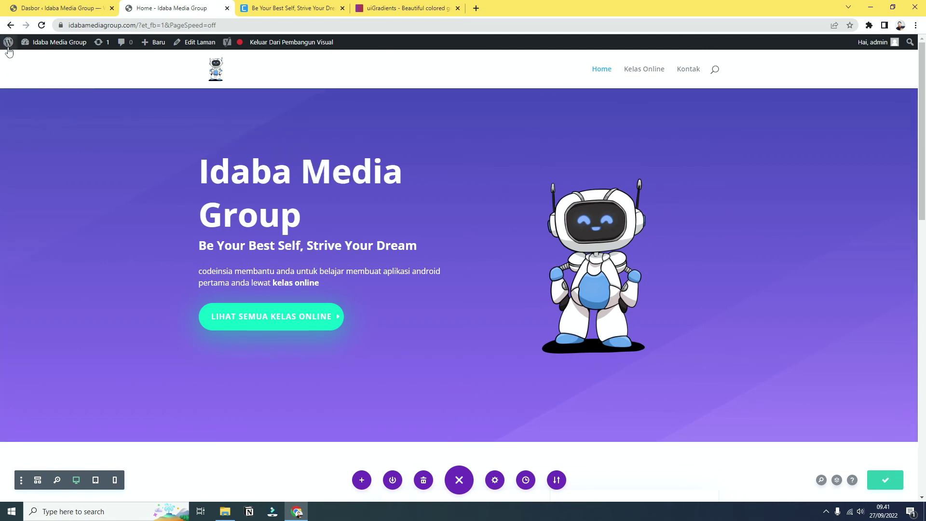
Step: Open the hero section's settings and show its background gradient colours
left_click(25, 98)
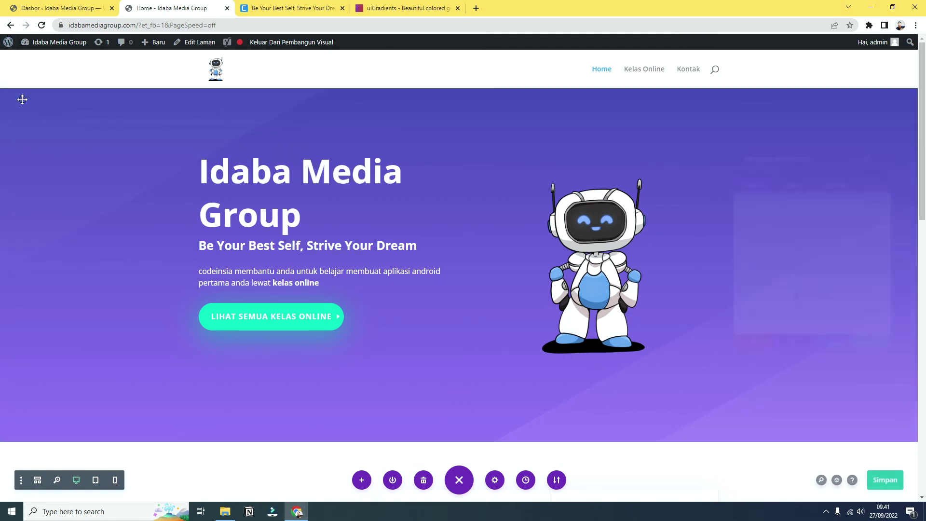
left_click(803, 247)
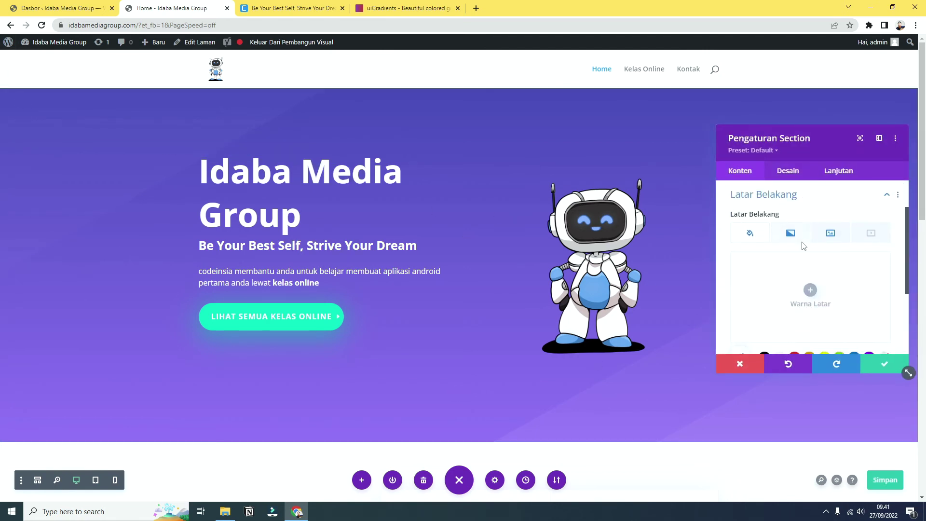
left_click(791, 236)
scroll(782, 244, "down", 2)
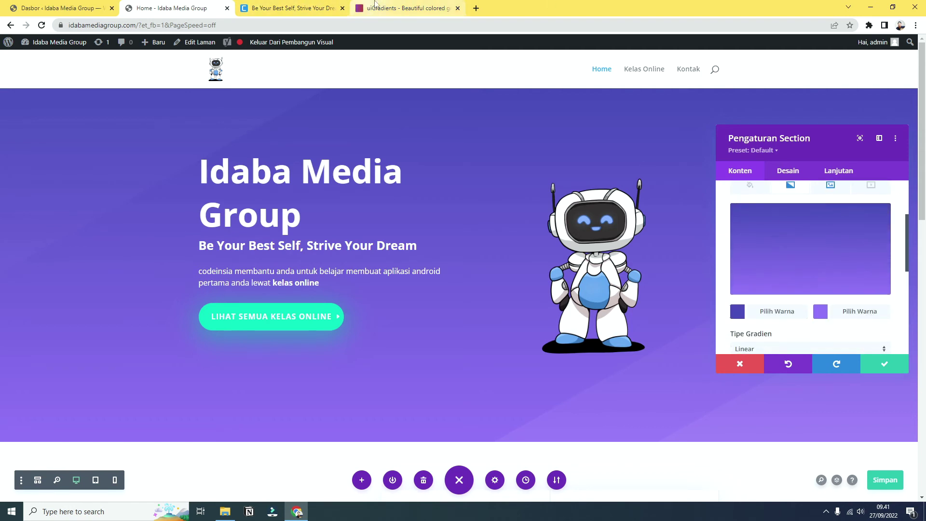
Step: Try to replace the hero gradient's first colour with #56ccf2 from the Blue Skies gradient on uiGradients
left_click(366, 5)
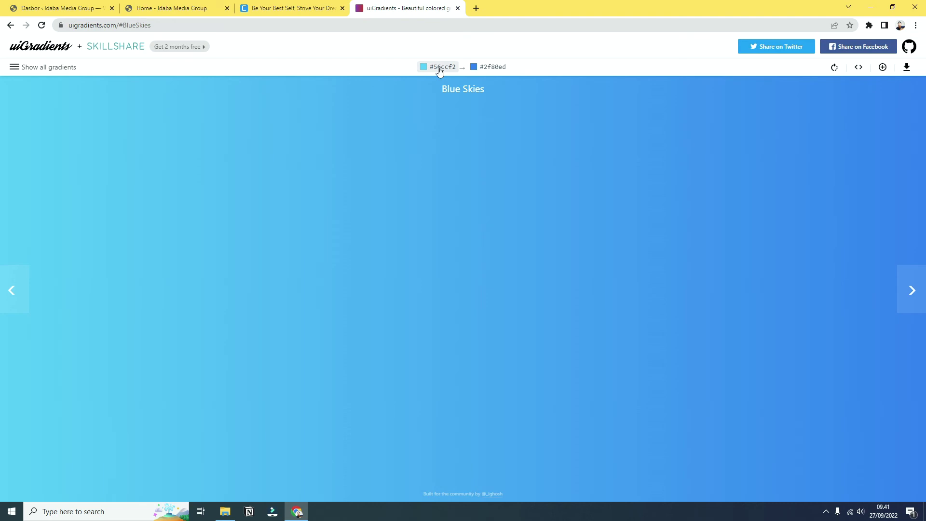
left_click(171, 7)
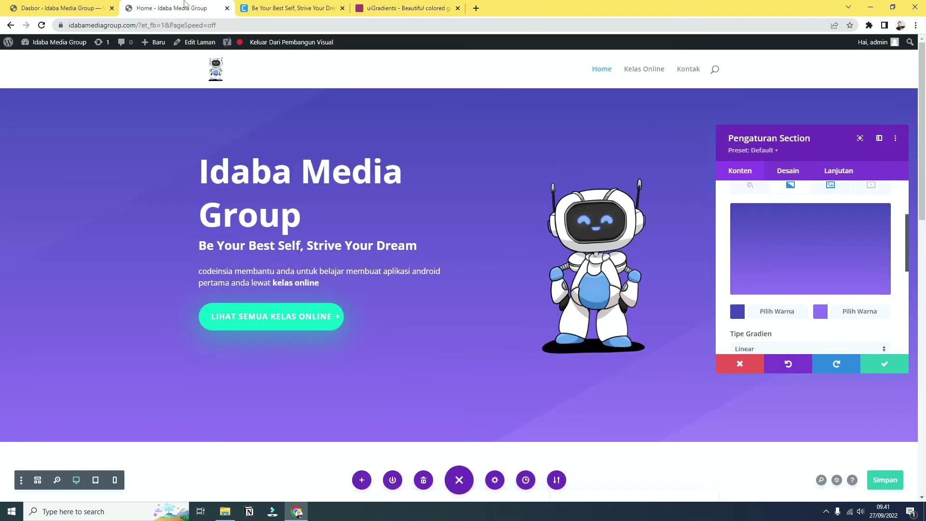
left_click(747, 310)
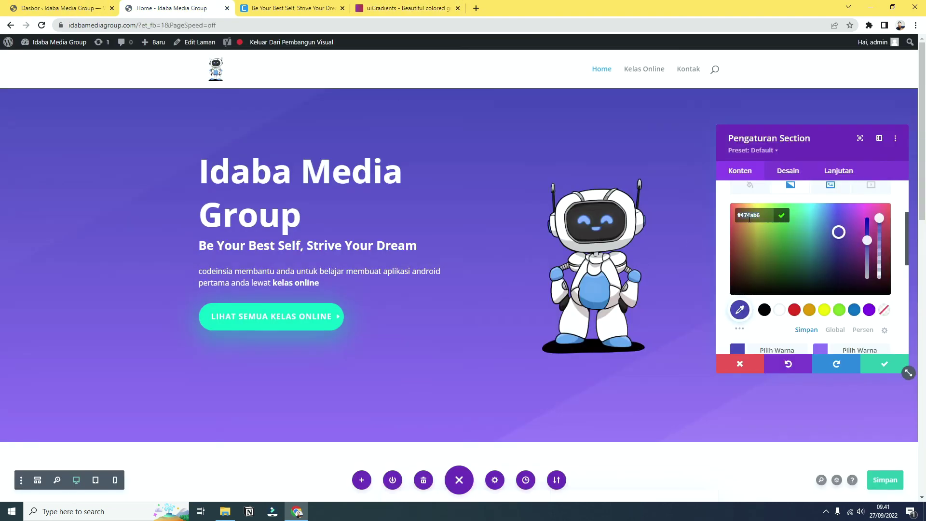
left_click(789, 216)
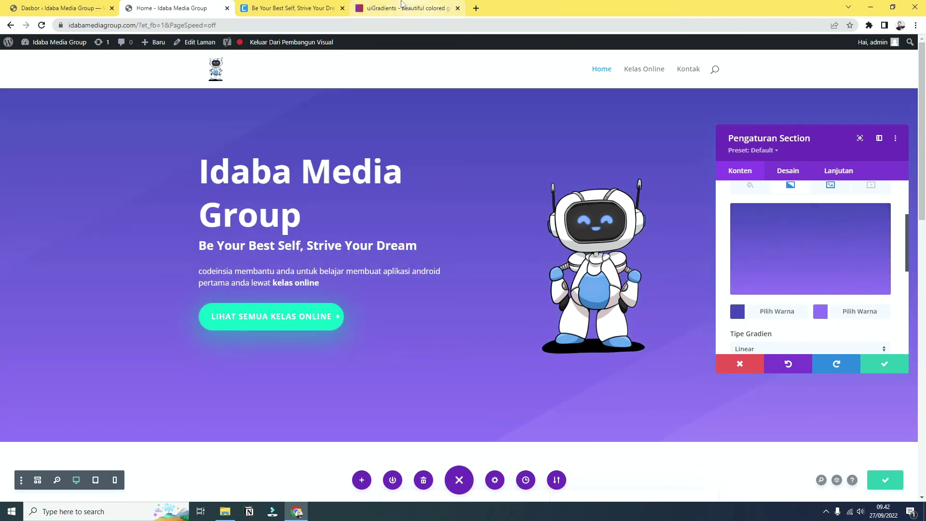
Step: Replace the hero gradient's second colour with #2f80ed from the Blue Skies gradient on uiGradients
left_click(402, 5)
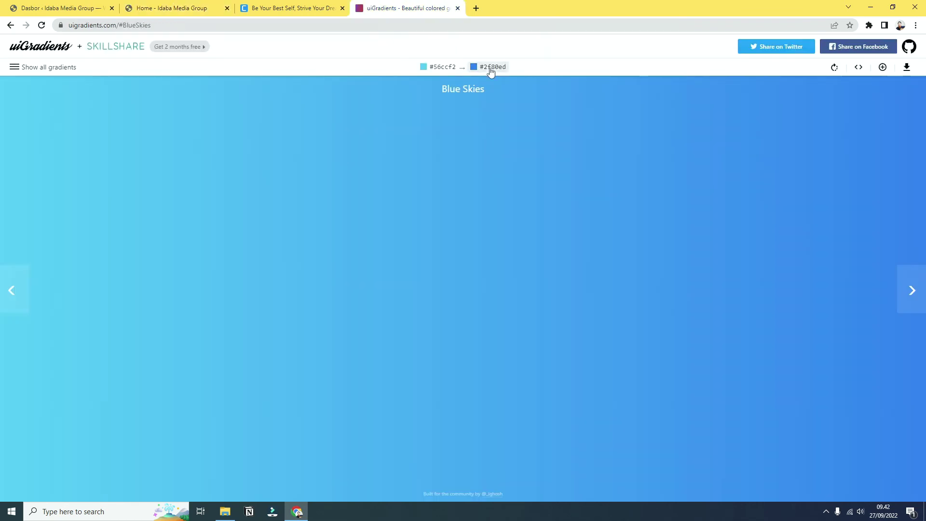
left_click(174, 8)
left_click(843, 313)
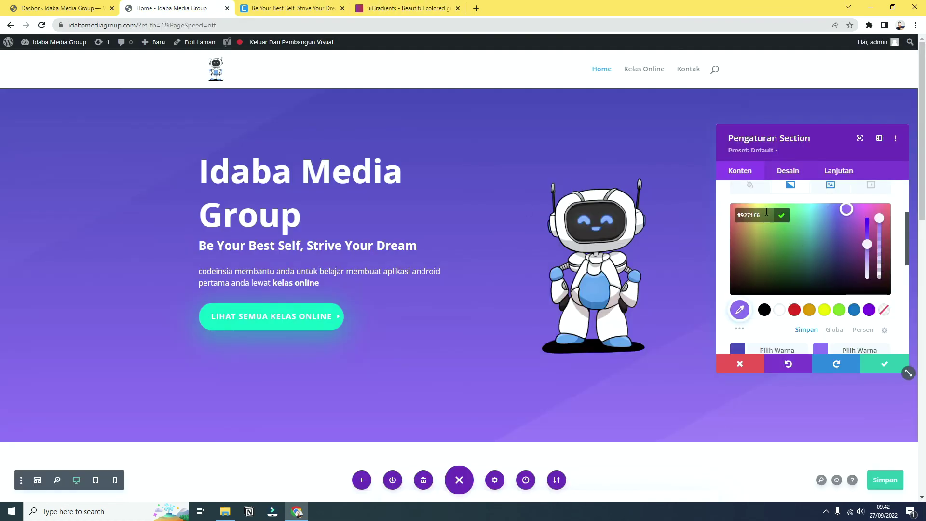
triple_click(768, 215)
type("#2f80ed")
left_click(783, 217)
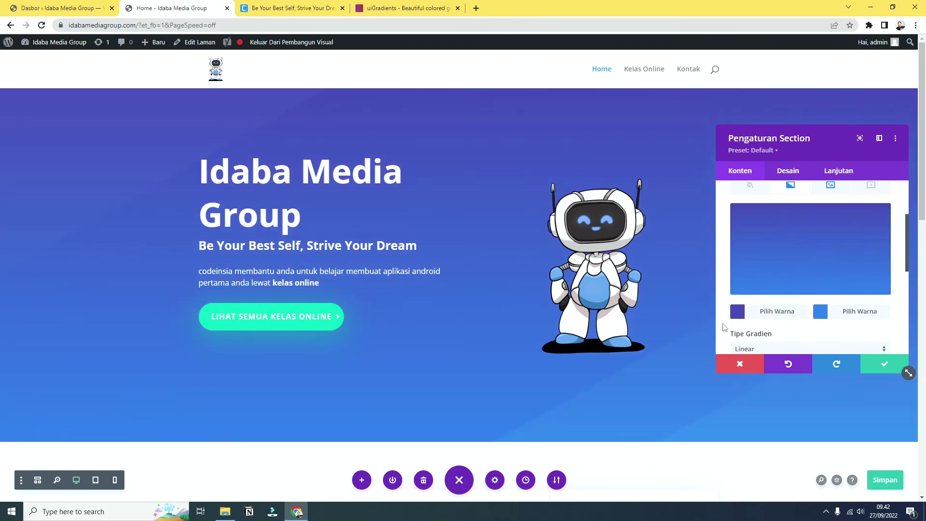
Step: Copy #56ccf2 from the Blue Skies gradient on uiGradients and set it as the hero gradient's first colour
left_click(405, 7)
left_click(436, 69)
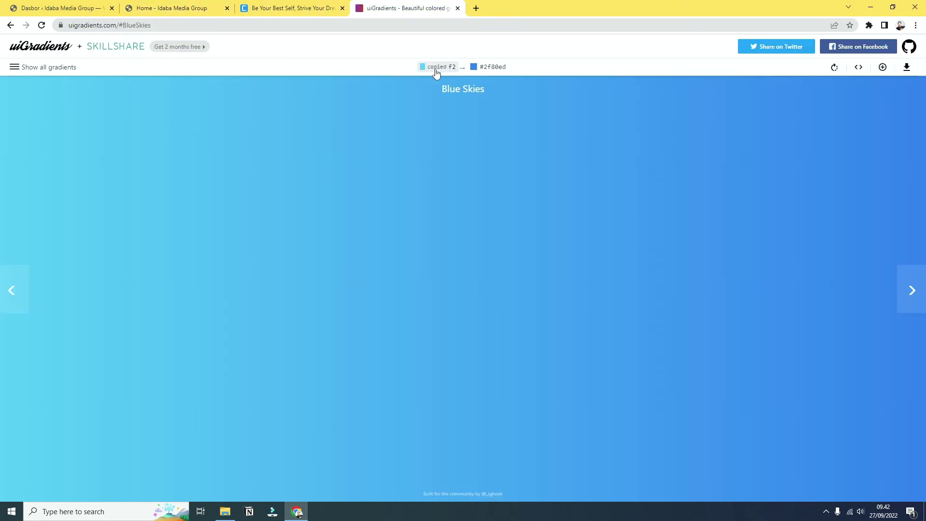
left_click(216, 6)
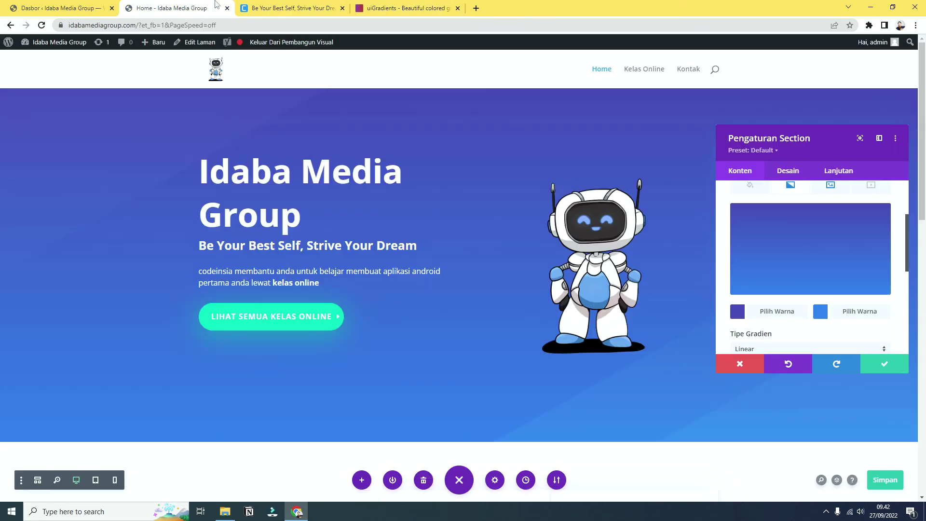
left_click(771, 311)
type("#56CCF2")
left_click(782, 216)
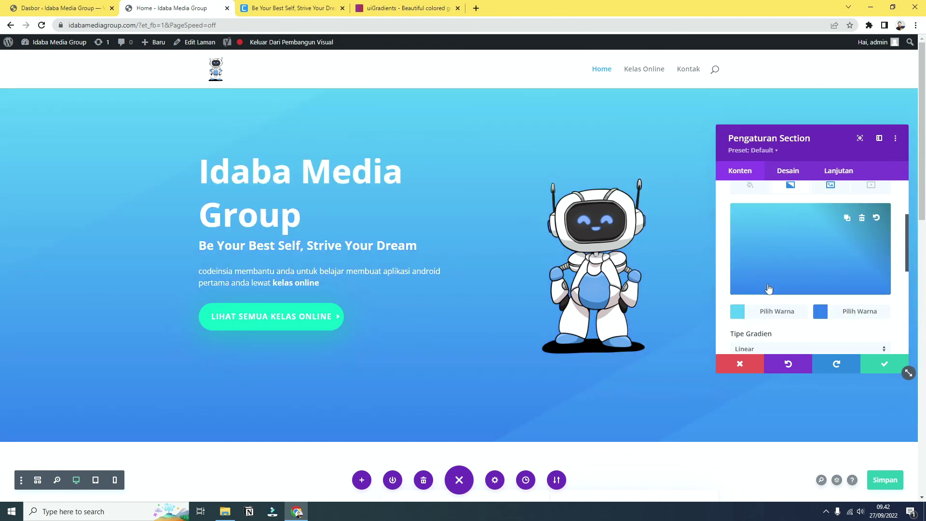
Step: Set the hero gradient's direction to 165deg, save the section settings and save the page
scroll(787, 309, "down", 3)
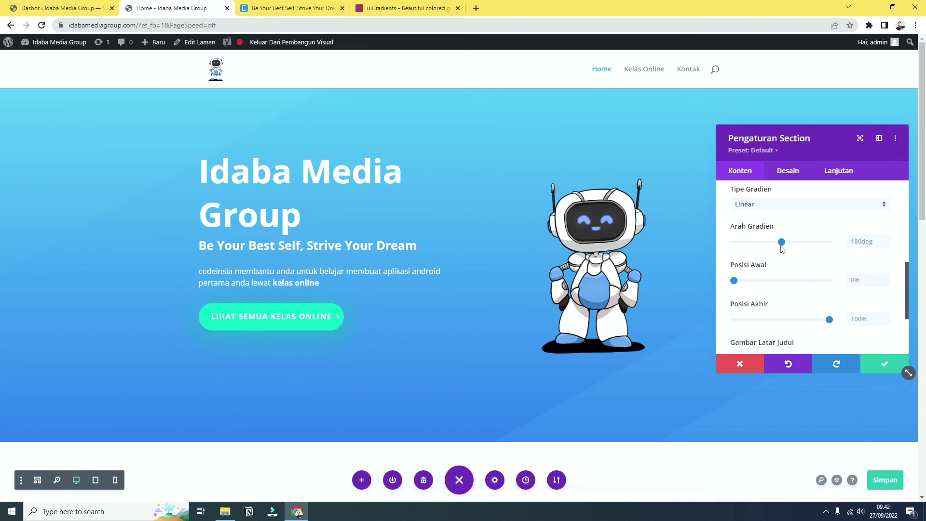
mouse_move(781, 242)
left_mouse_down()
mouse_move(763, 244)
mouse_move(780, 252)
left_mouse_up()
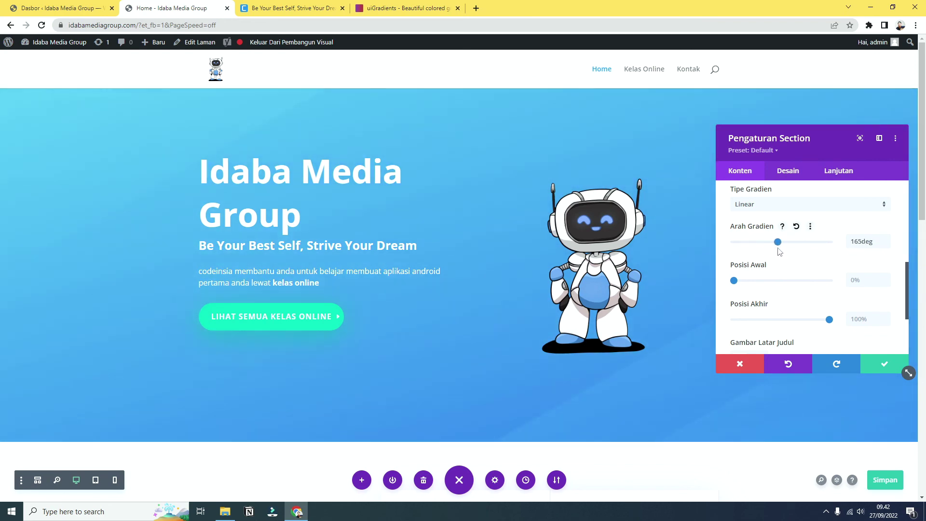
left_click(884, 364)
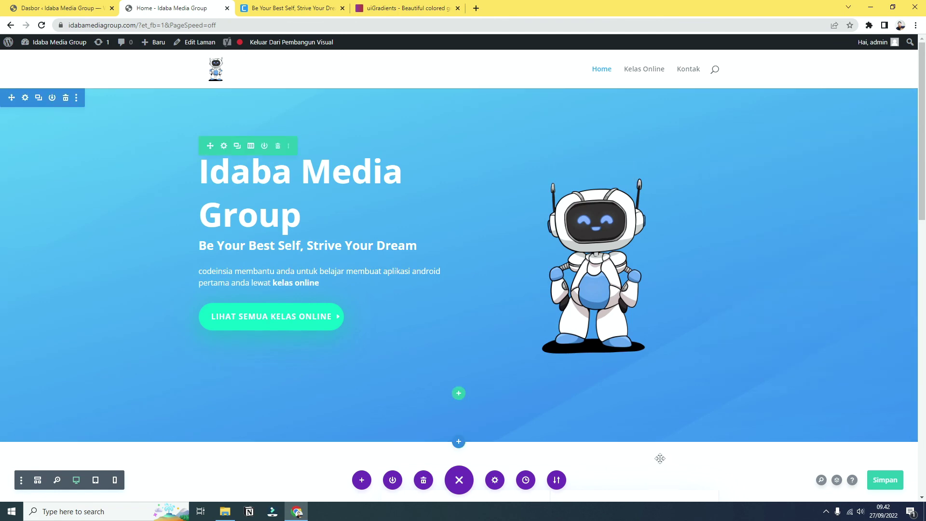
scroll(746, 342, "down", 15)
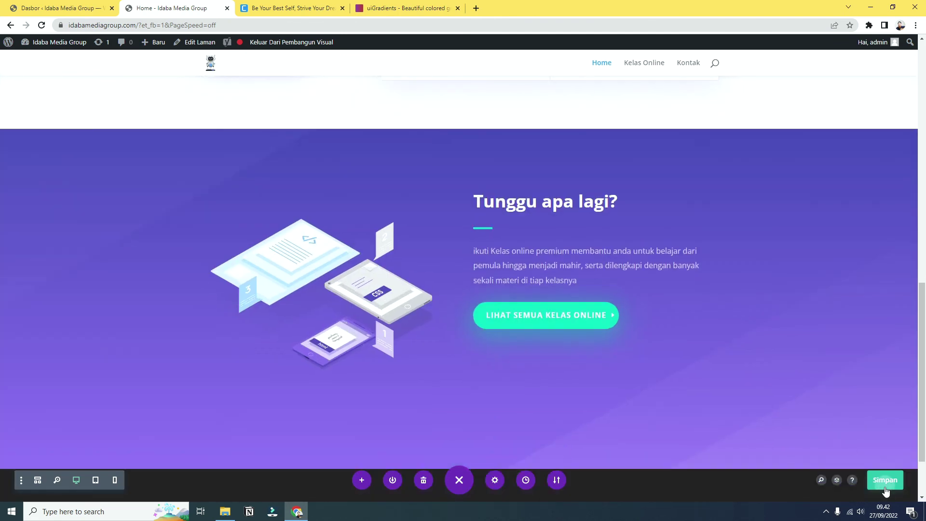
left_click(886, 480)
Step: Exit the visual builder on the home page and open the site's Kontak page
scroll(647, 345, "up", 15)
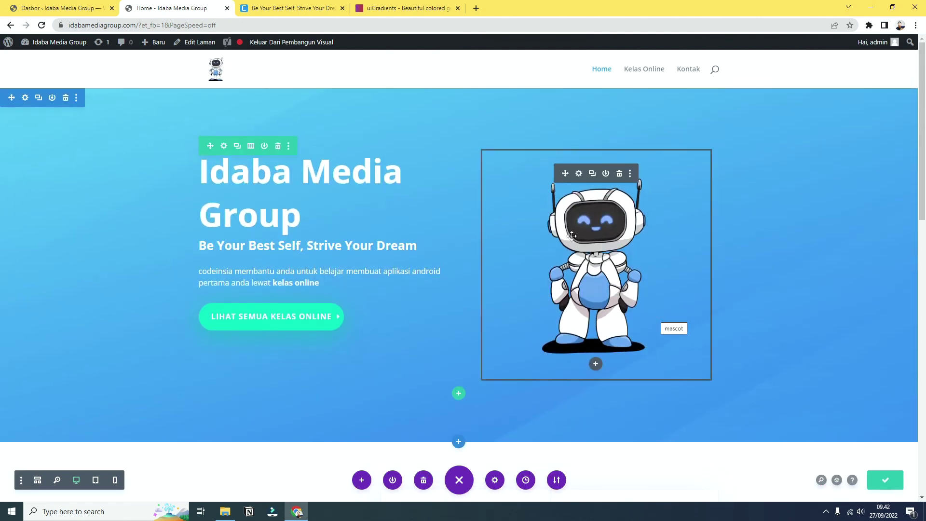
left_click(291, 42)
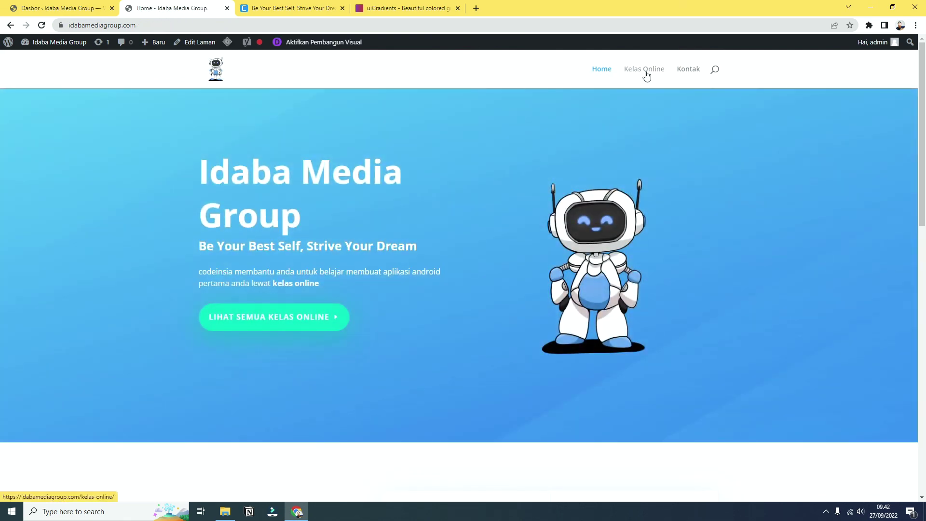
left_click(680, 71)
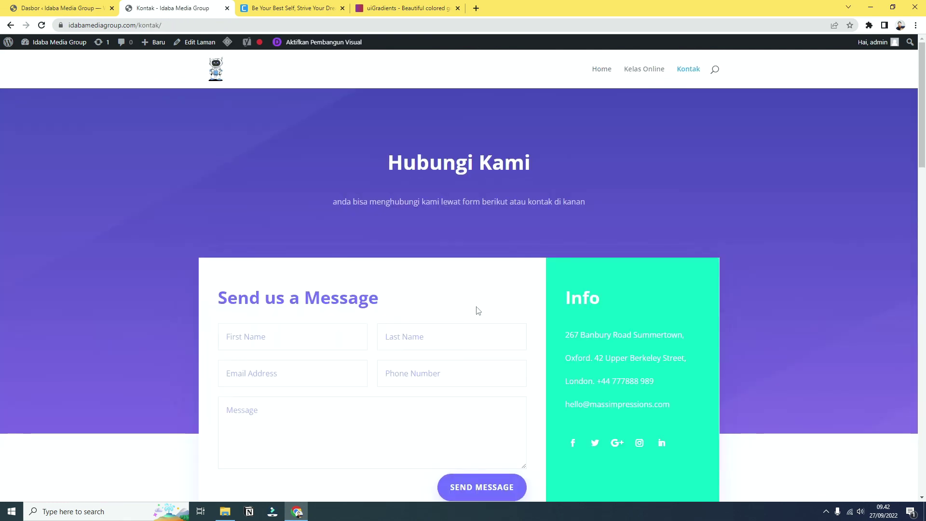